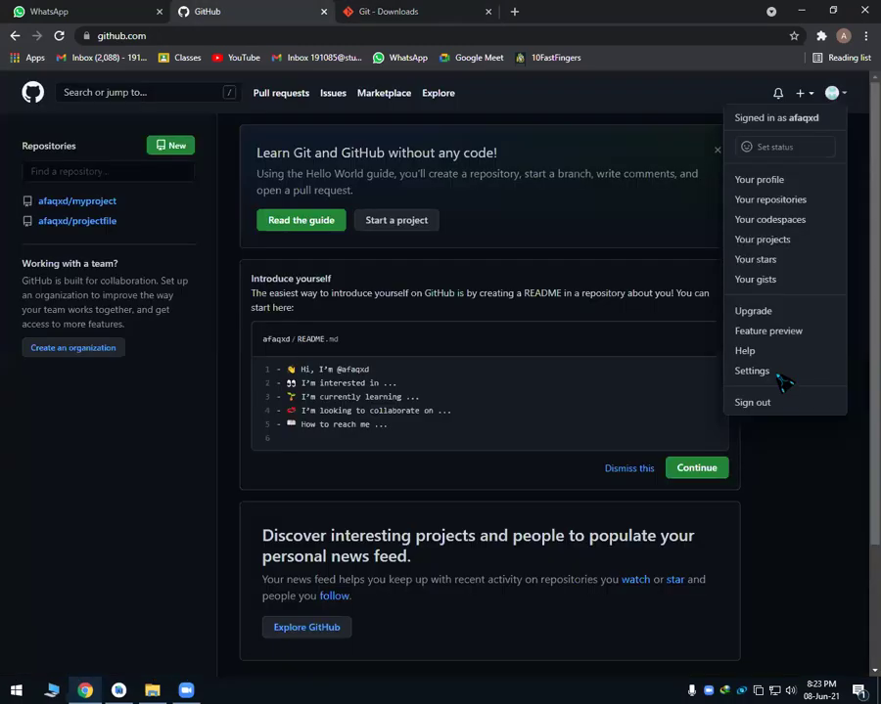
# View the account settings and profile, then sign out of the current GitHub account.
pyautogui.click(779, 375)
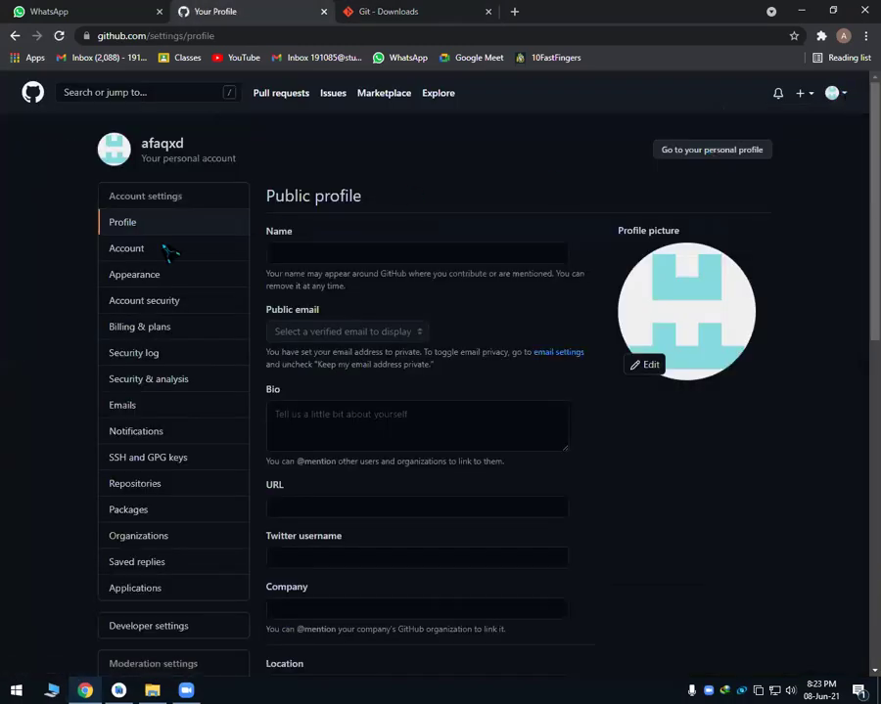
pyautogui.click(126, 249)
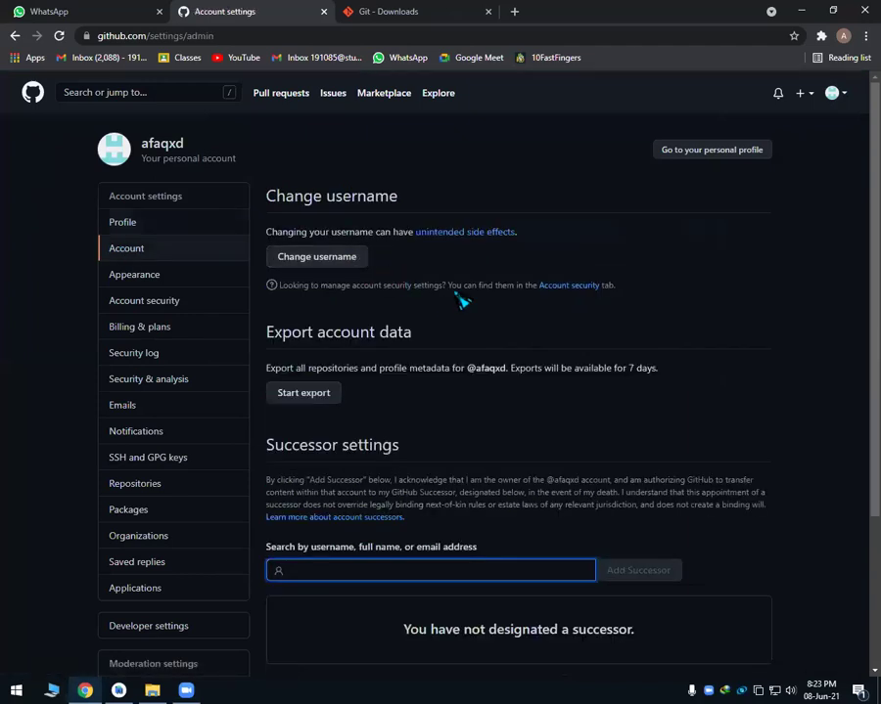
pyautogui.click(838, 93)
pyautogui.click(763, 195)
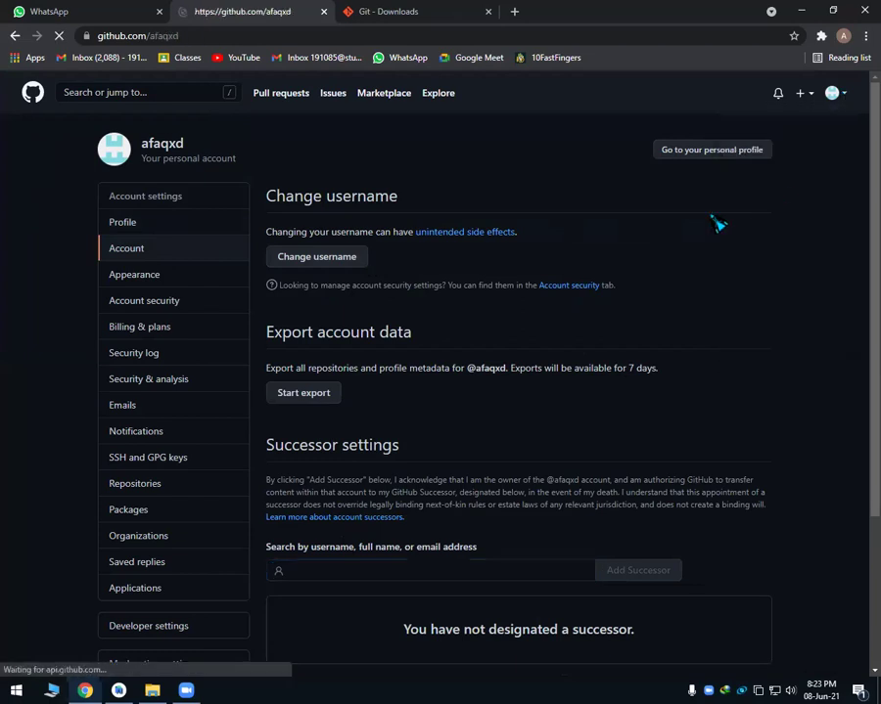
pyautogui.click(831, 93)
pyautogui.click(762, 401)
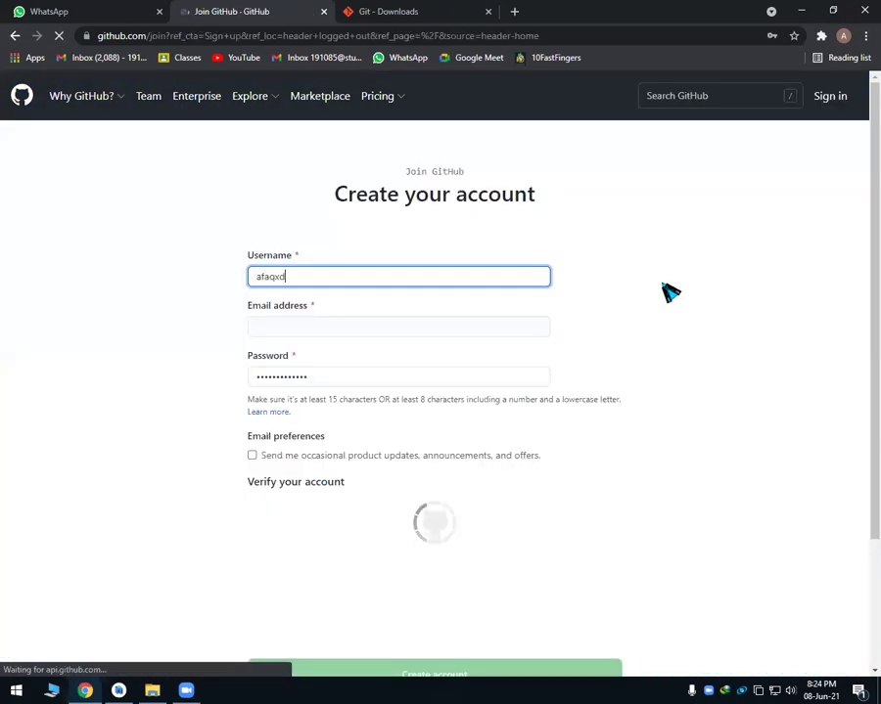
# Delete the unavailable username from the sign-up form and scroll down the form.
pyautogui.click(317, 276)
pyautogui.write('d')
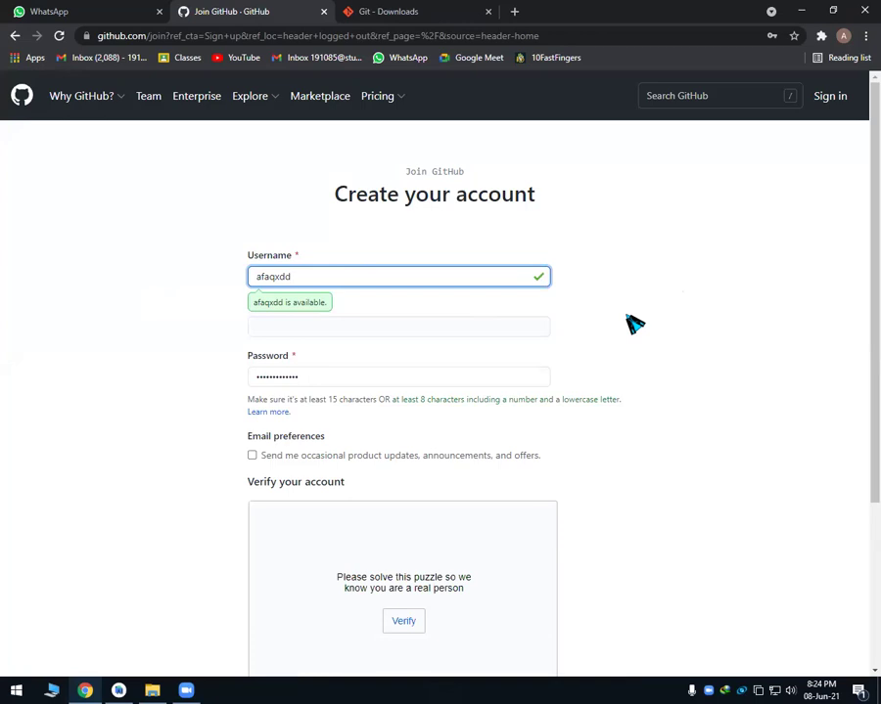
pyautogui.doubleClick(303, 276)
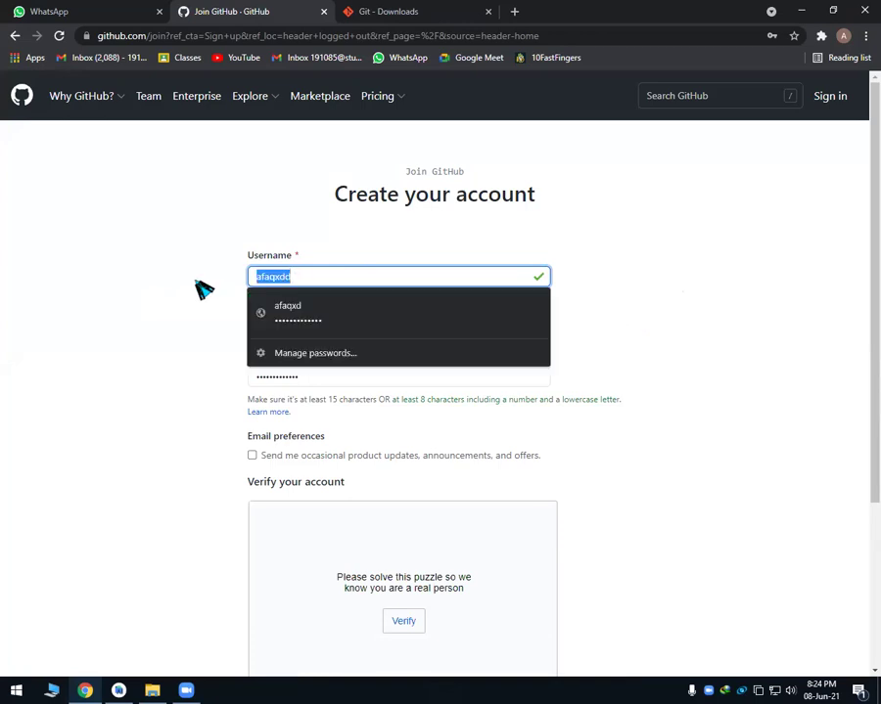
pyautogui.press('BackSpace')
pyautogui.click(144, 347)
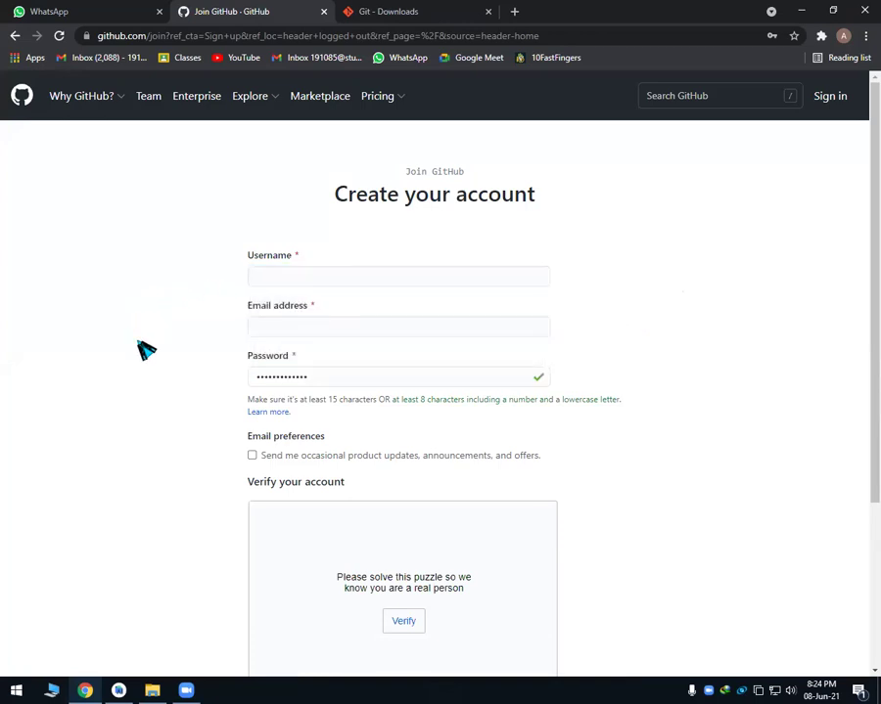
pyautogui.scroll(-2, 149, 377)
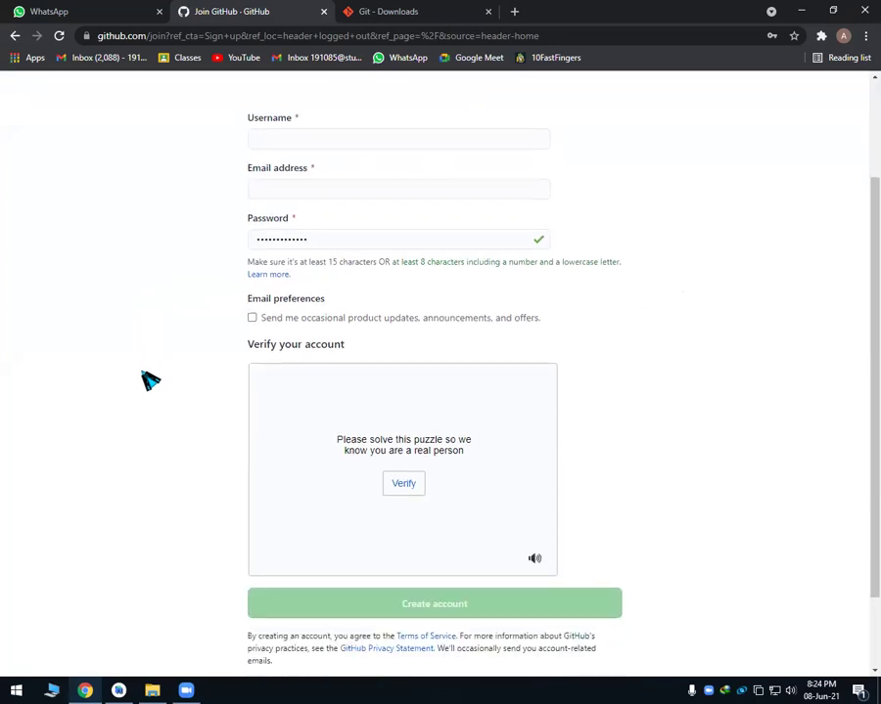
pyautogui.scroll(-1, 148, 379)
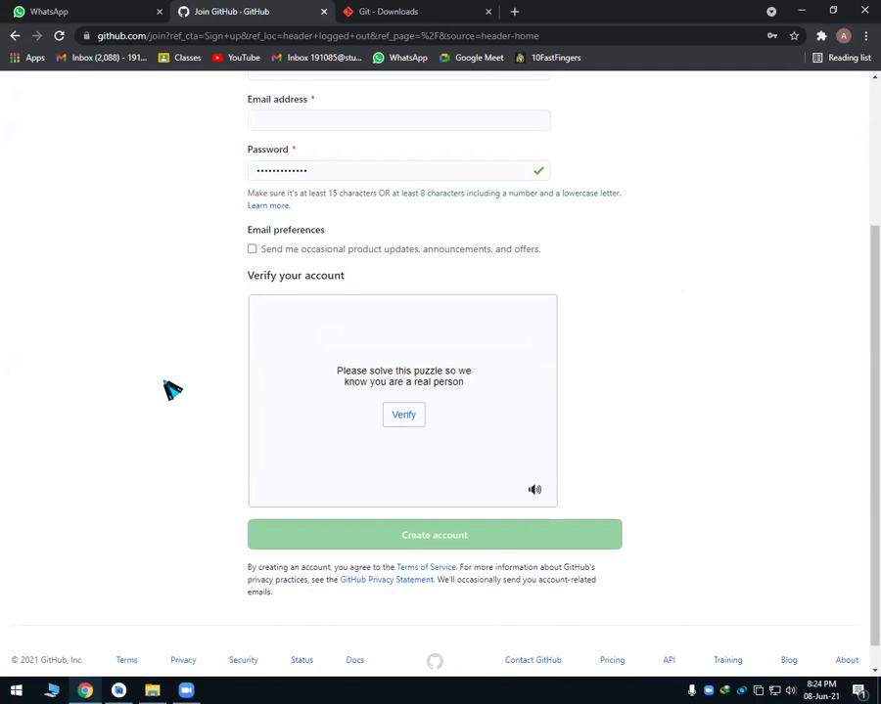
pyautogui.click(187, 689)
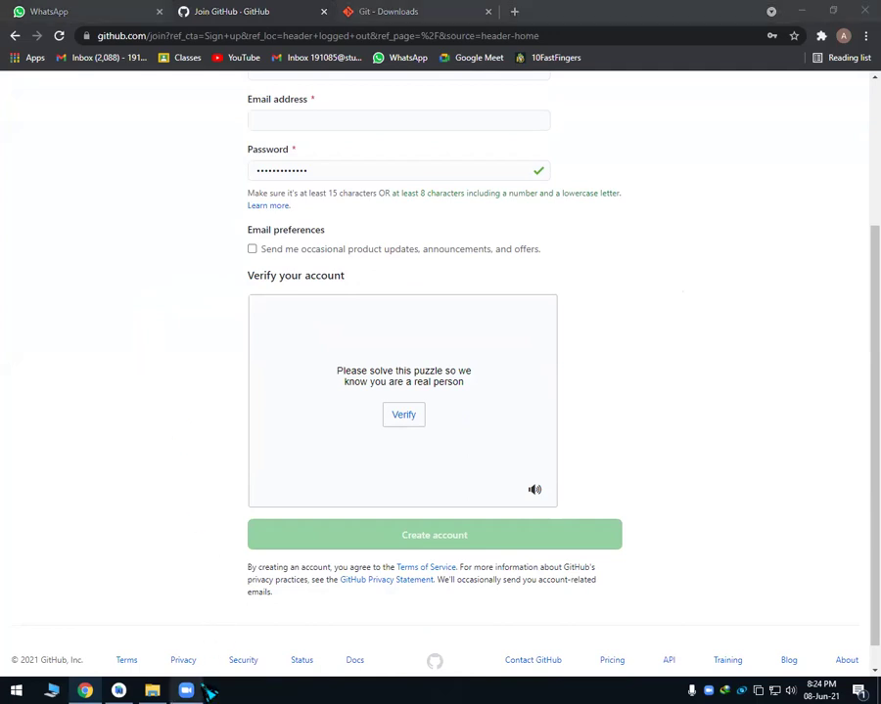
pyautogui.click(187, 690)
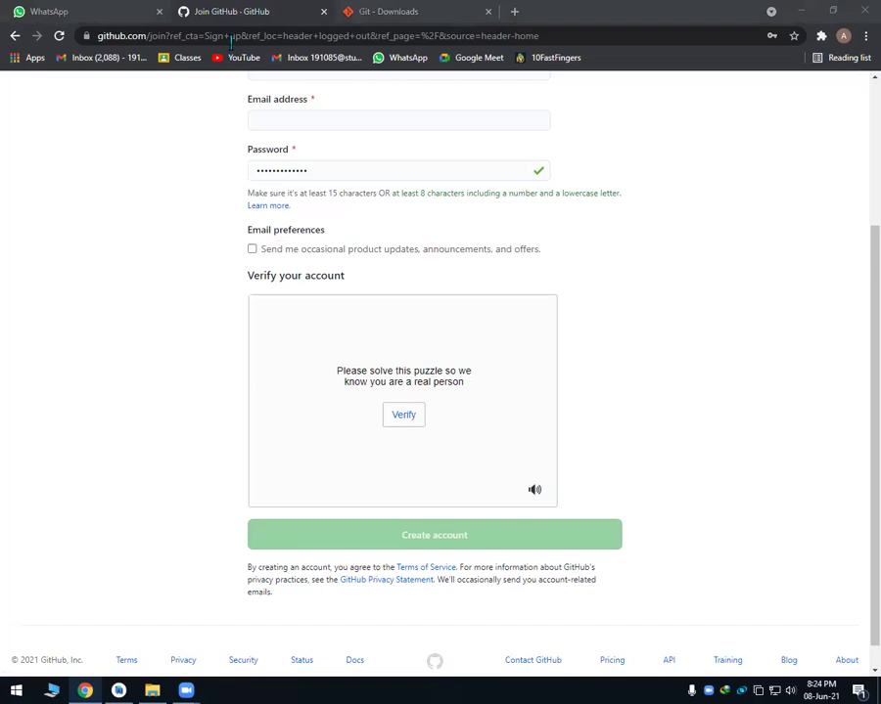
# Enter an available username ending in 111 and replace the password with a new one.
pyautogui.click(285, 275)
pyautogui.write('afaqahmed')
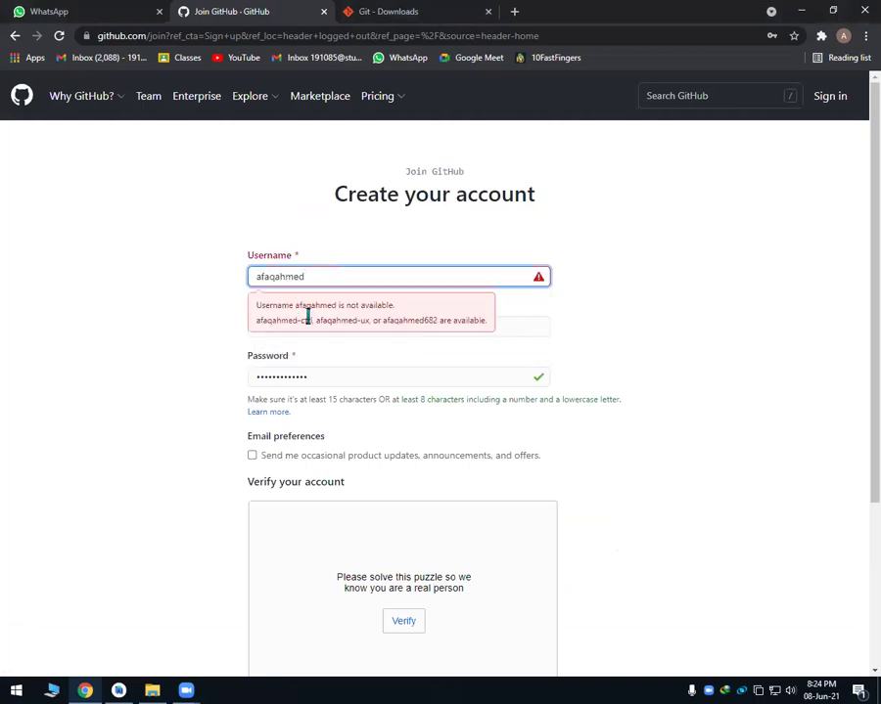
pyautogui.click(507, 321)
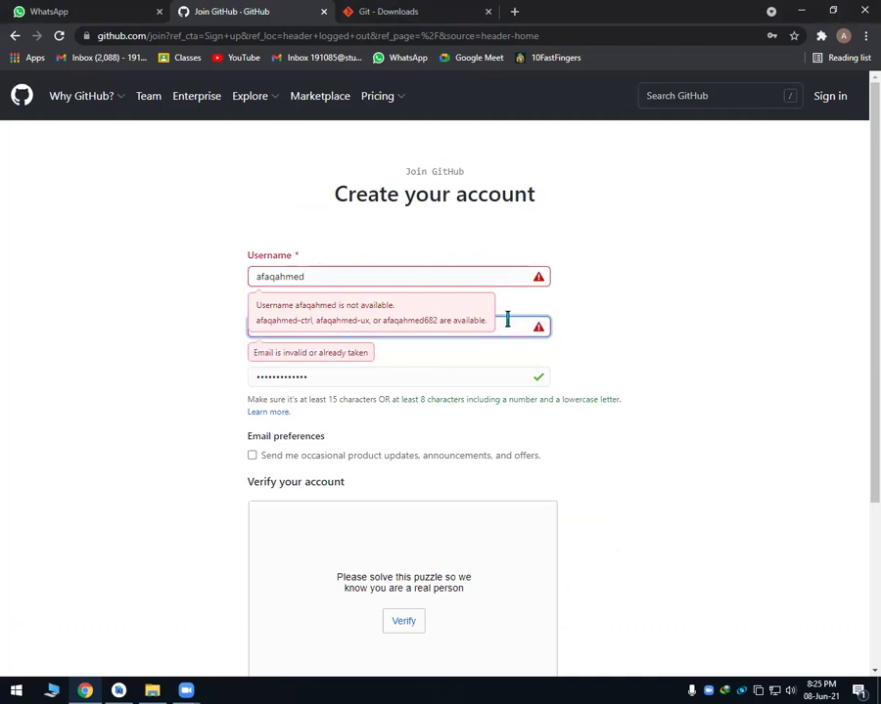
pyautogui.click(391, 277)
pyautogui.write('111')
pyautogui.moveTo(308, 375); pyautogui.dragTo(169, 382)
pyautogui.write('•••')
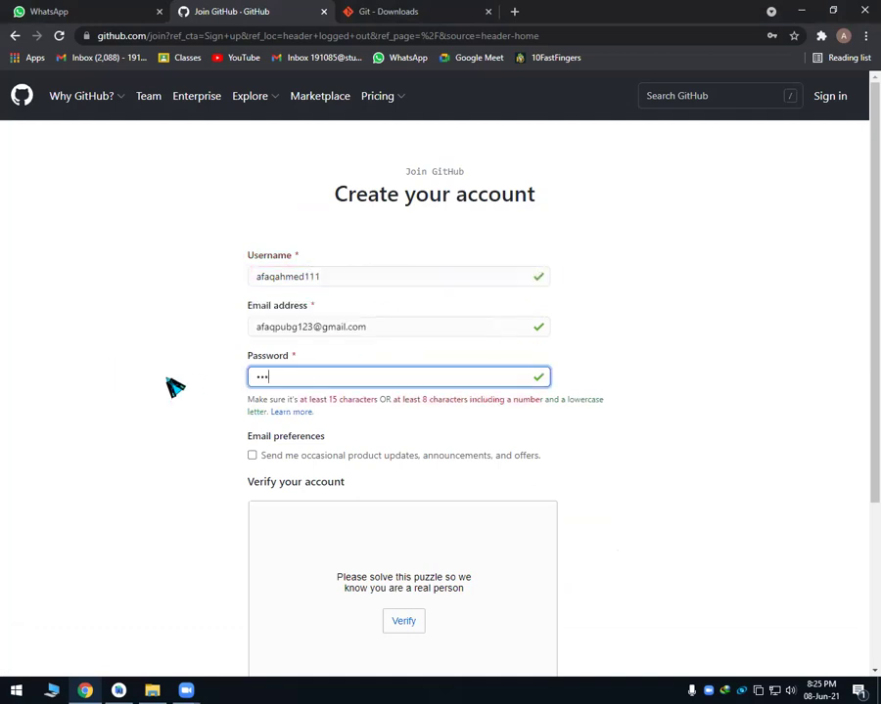
pyautogui.write('••••••')
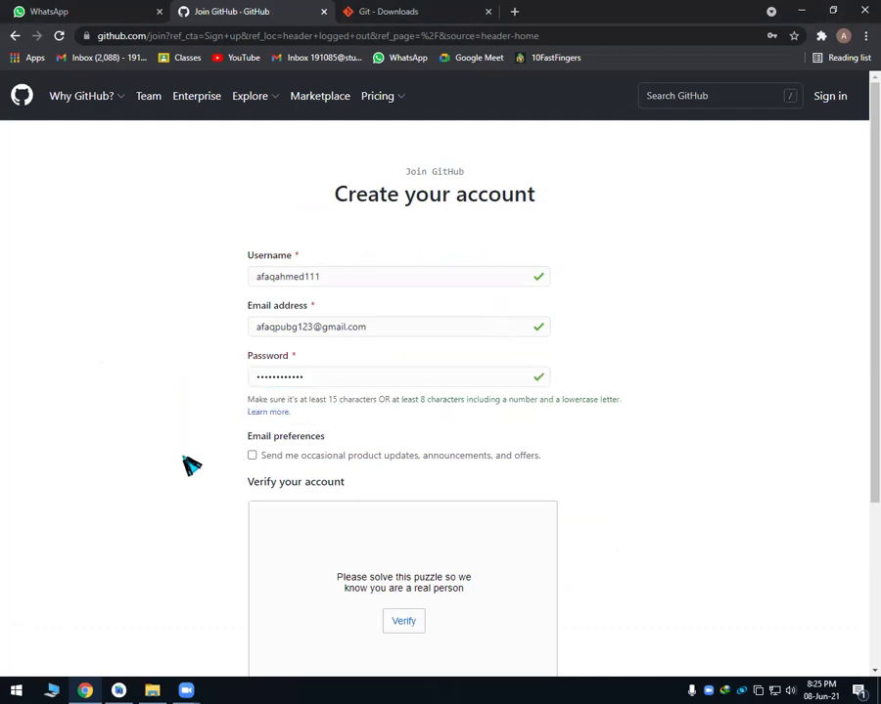
pyautogui.scroll(-3, 196, 469)
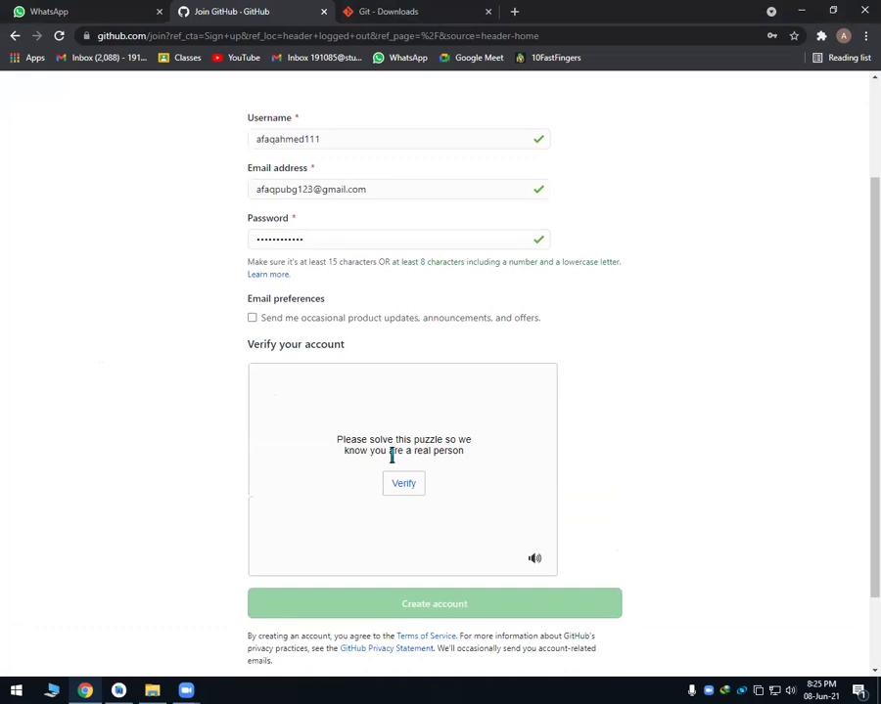
# Solve the spiral-galaxy verification puzzle and submit the new account.
pyautogui.click(404, 485)
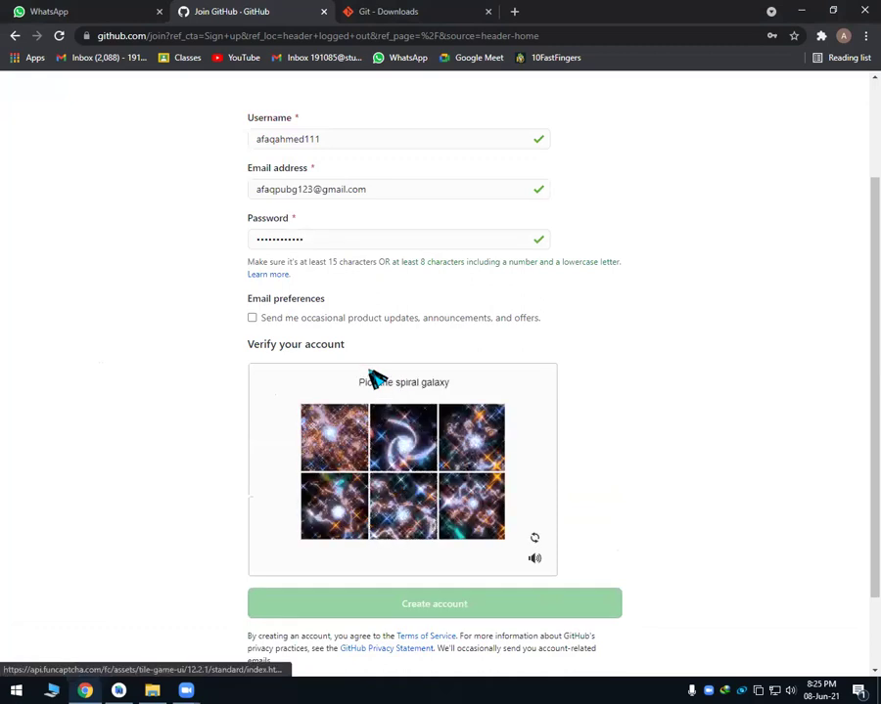
pyautogui.click(414, 443)
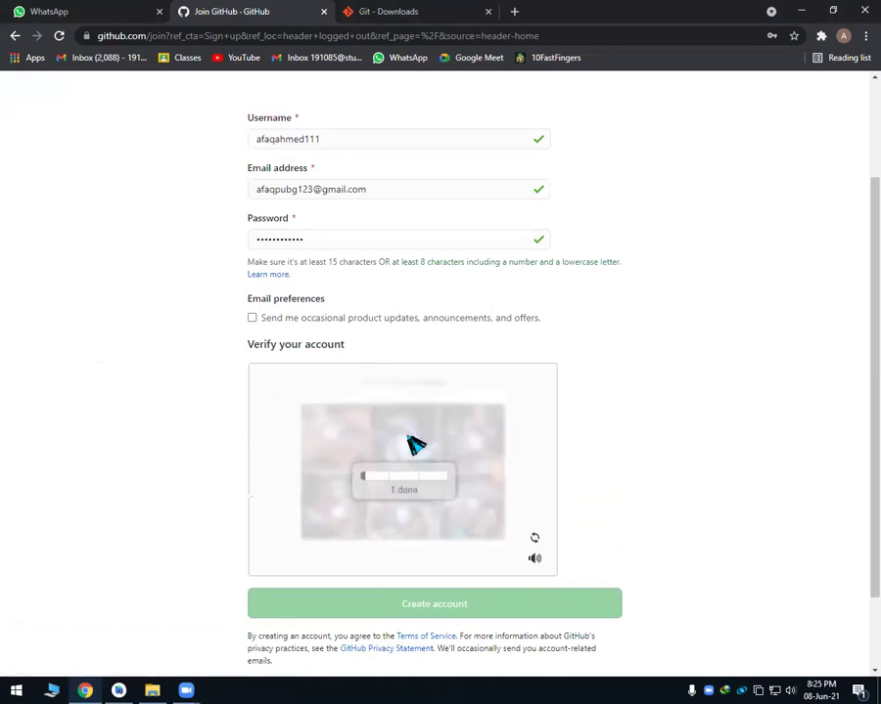
pyautogui.click(473, 452)
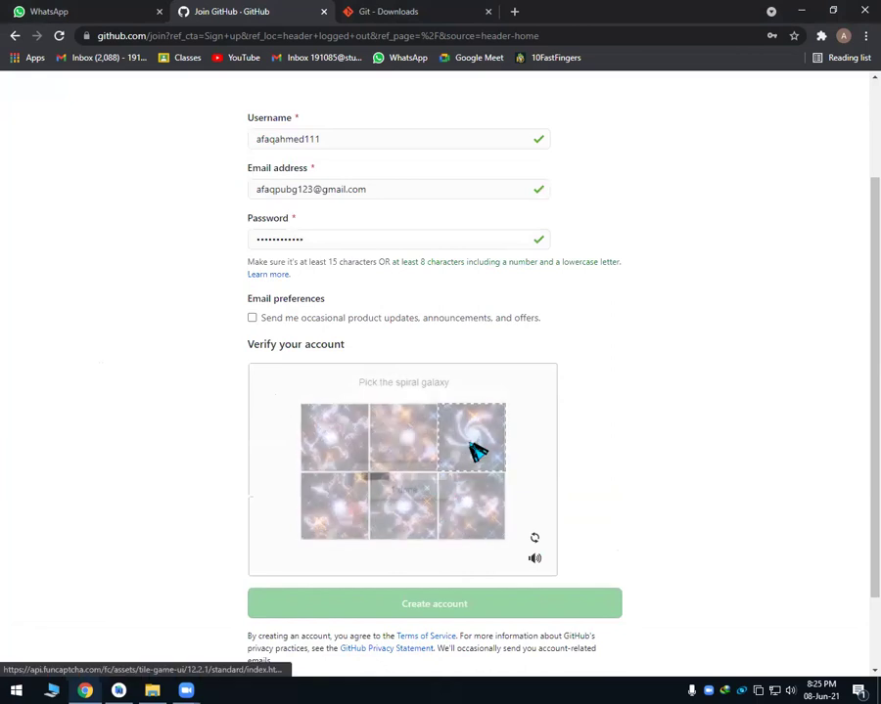
pyautogui.click(486, 451)
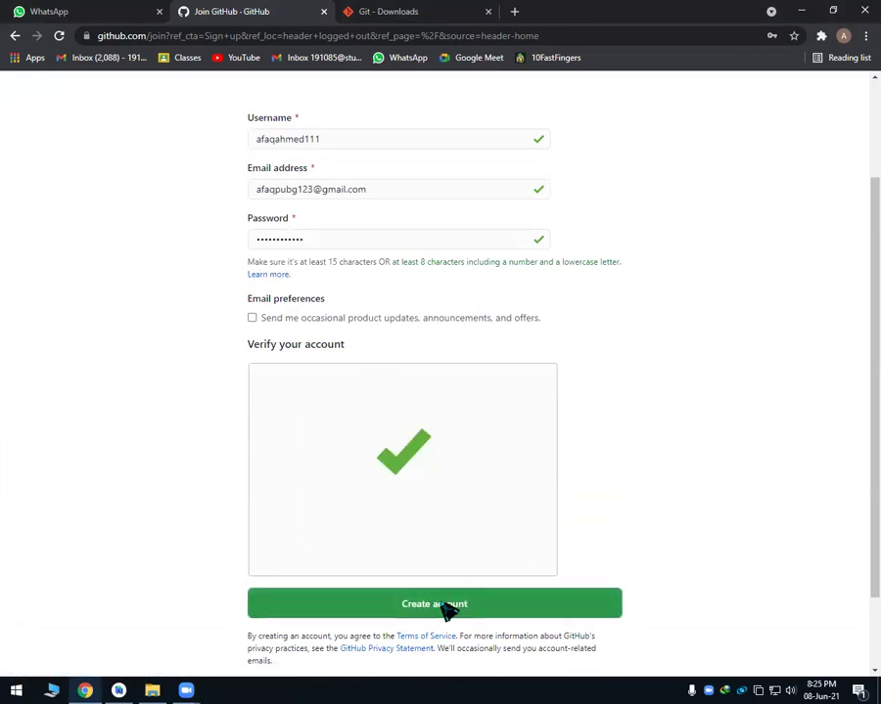
pyautogui.click(445, 608)
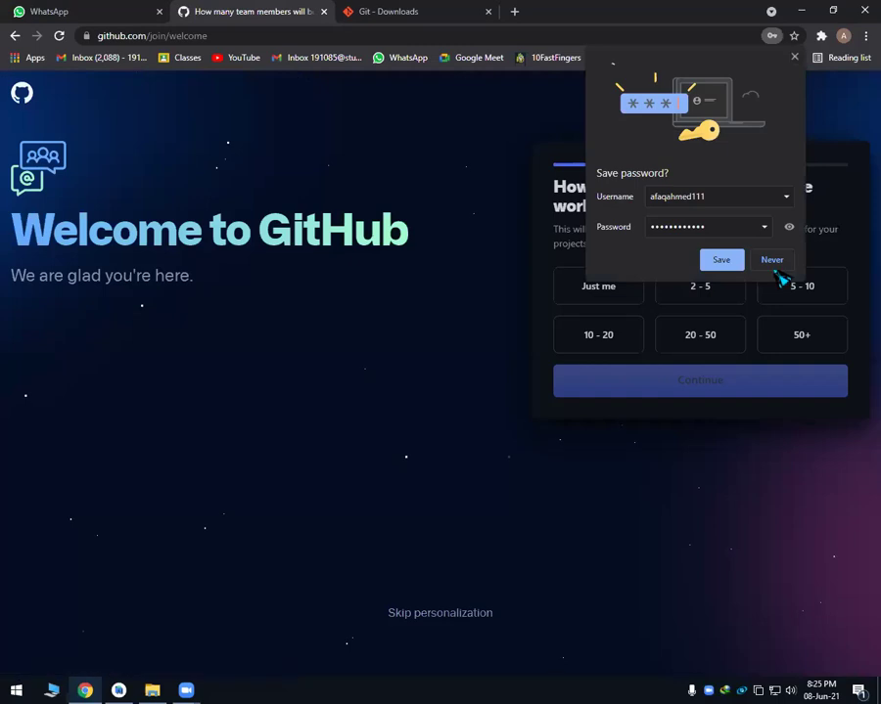
# Decline saving the password, answer team size 2 - 5, and open a new browser tab.
pyautogui.click(782, 266)
pyautogui.click(707, 284)
pyautogui.click(692, 386)
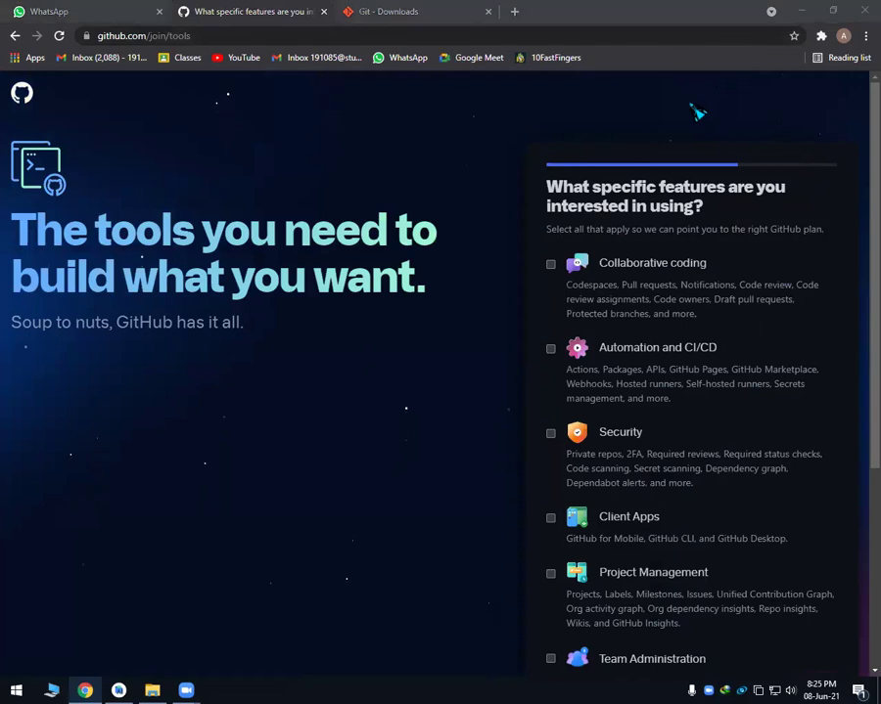
pyautogui.click(515, 11)
# Open Gmail and verify the GitHub account through the verification email's link.
pyautogui.write('mail')
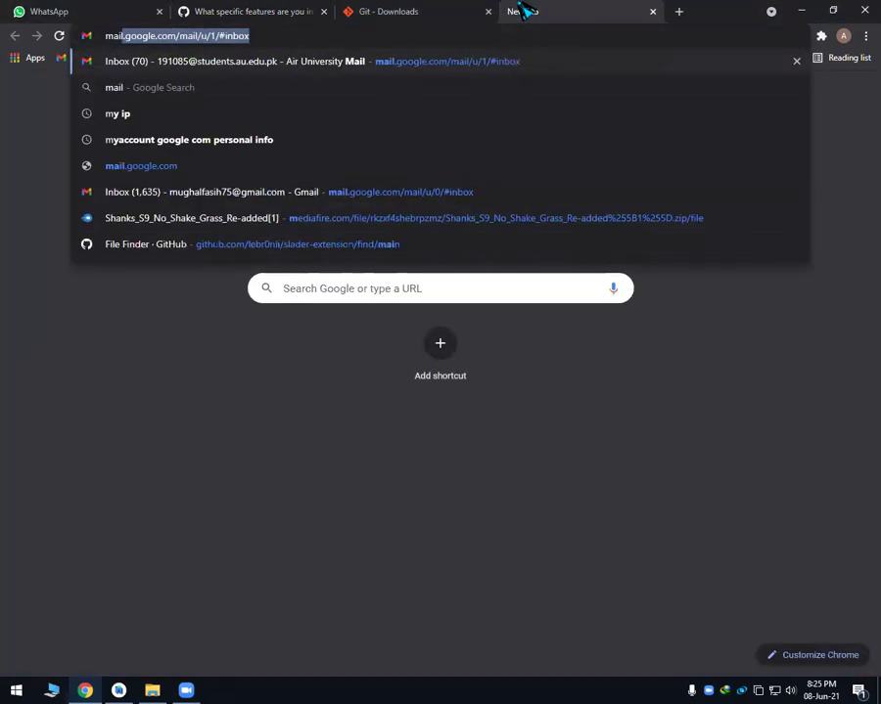
pyautogui.press('Return')
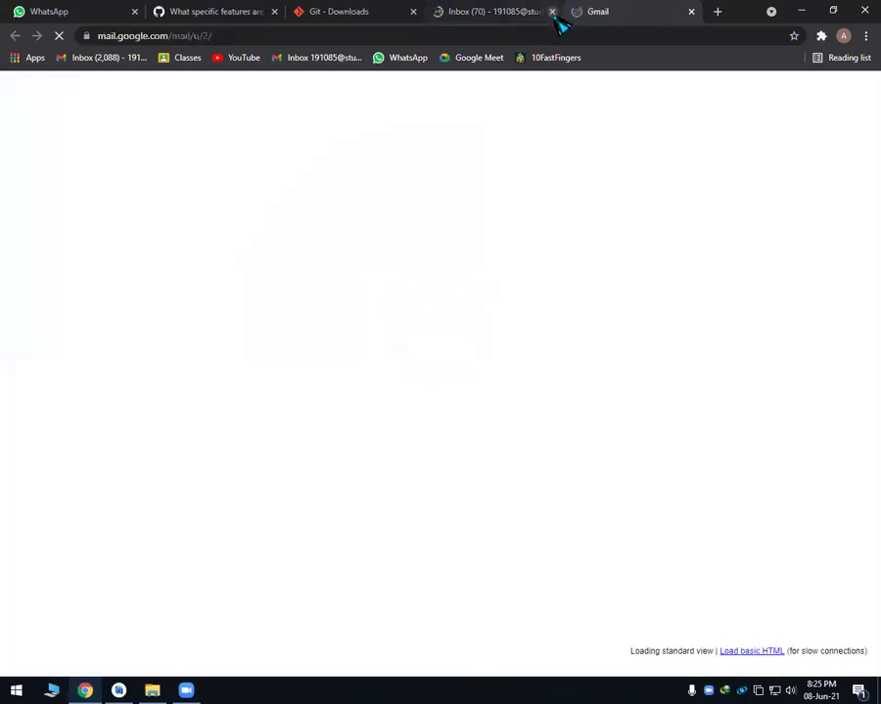
pyautogui.click(553, 12)
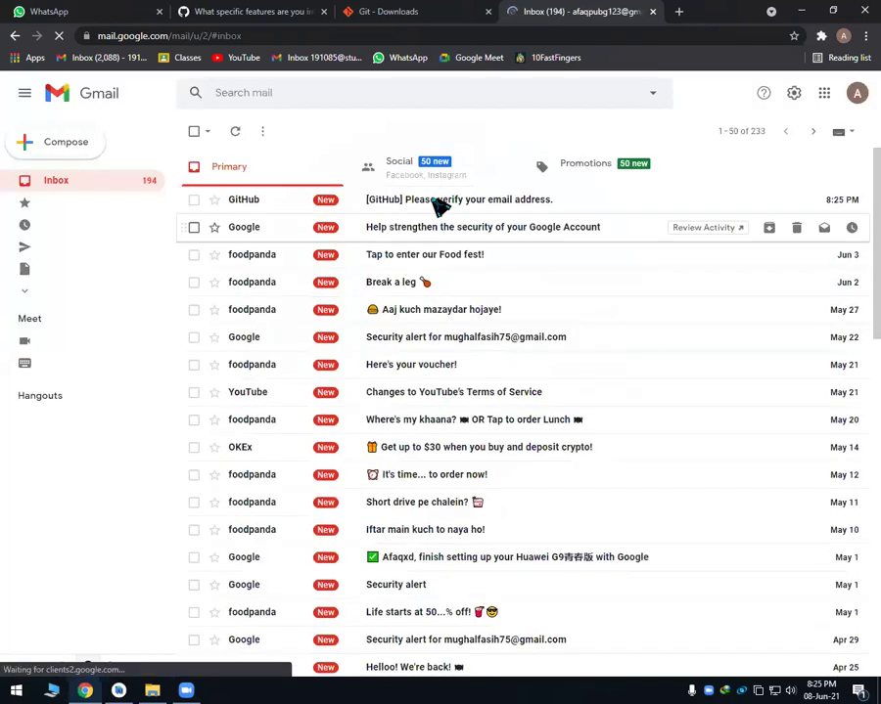
pyautogui.click(489, 207)
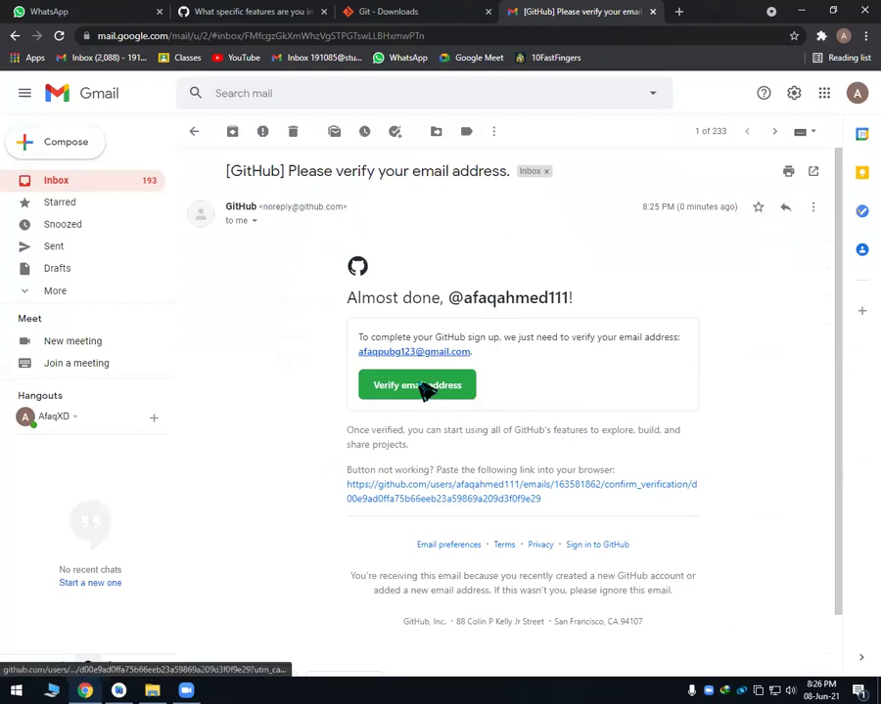
pyautogui.click(424, 390)
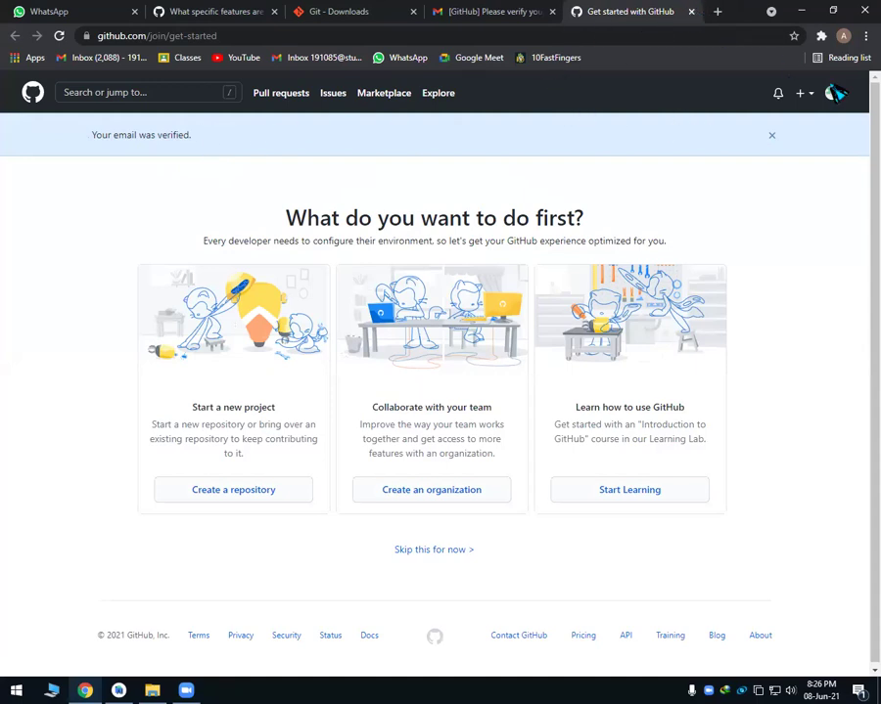
# Close the GitHub get-started tab and the verification email tab, confirming Leave.
pyautogui.click(691, 12)
pyautogui.click(652, 12)
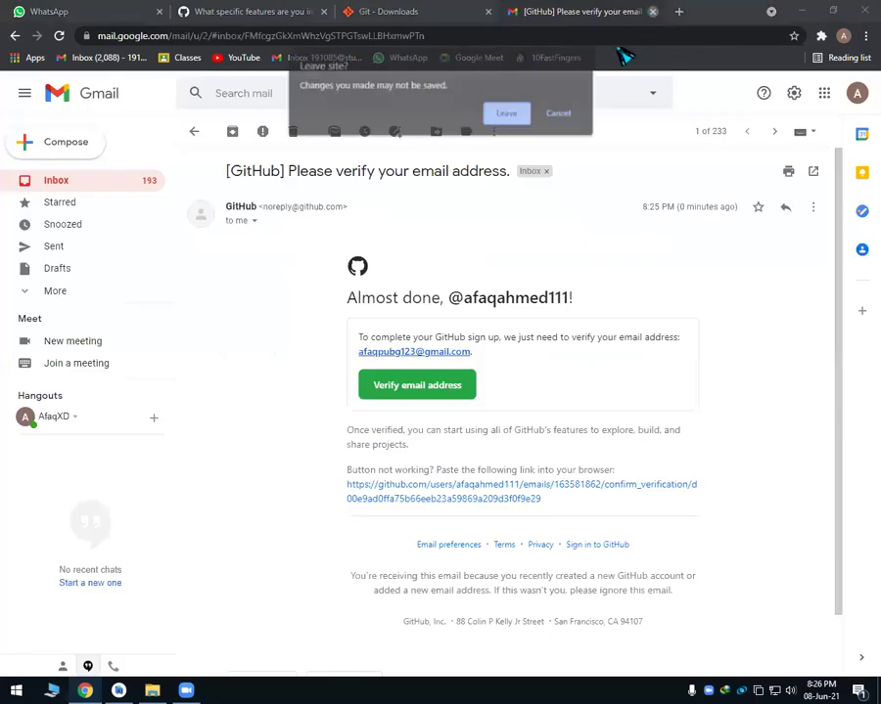
pyautogui.click(508, 113)
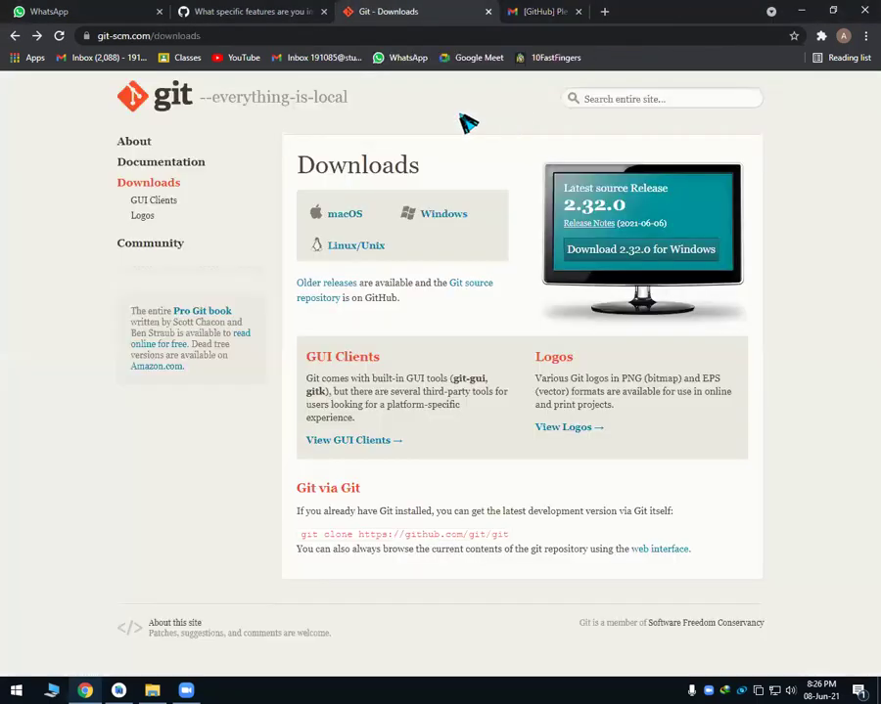
# Get past the feature-interests question and choose to continue on the free plan.
pyautogui.hotkey('ctrl', 'shift', 'Tab')
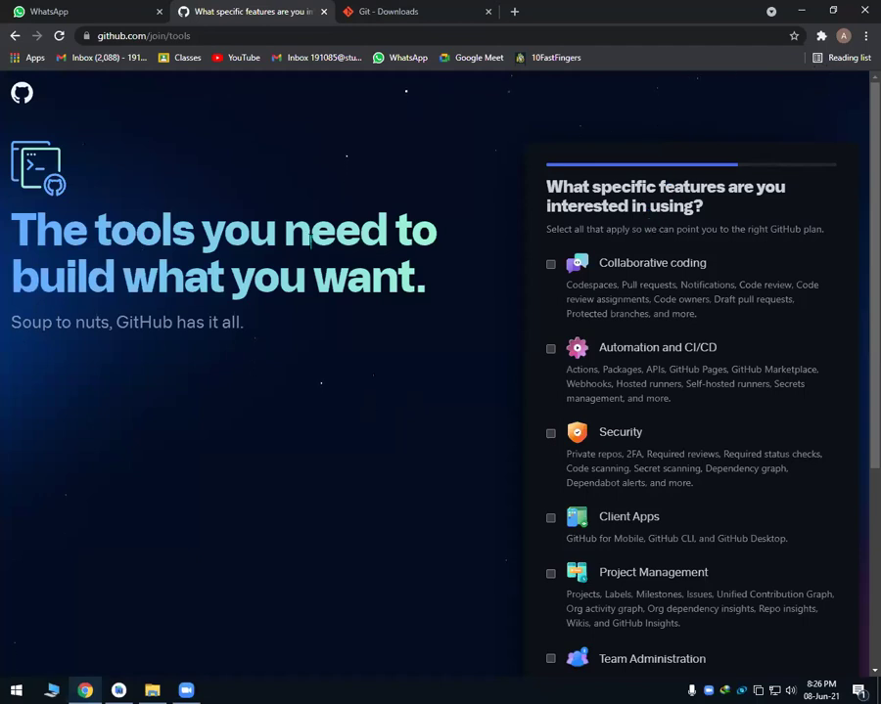
pyautogui.scroll(-3, 313, 246)
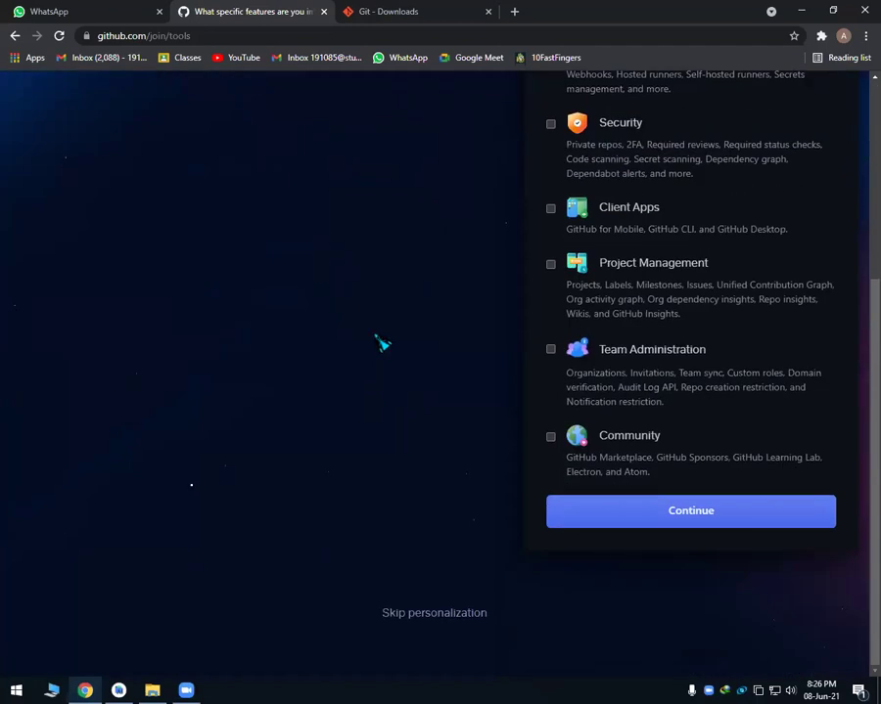
pyautogui.scroll(3, 392, 333)
pyautogui.scroll(-2, 498, 411)
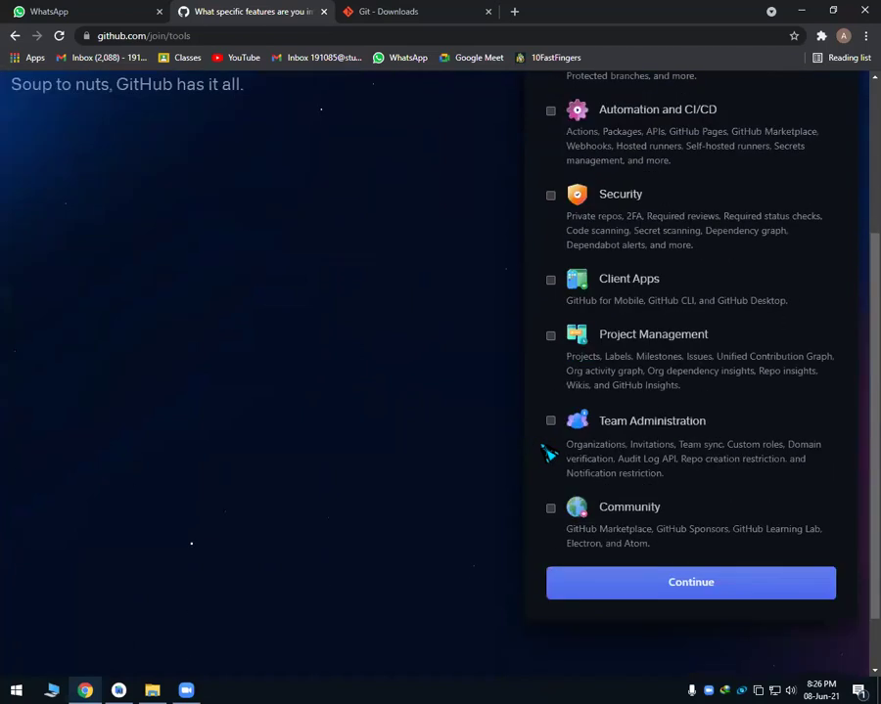
pyautogui.scroll(-1, 550, 452)
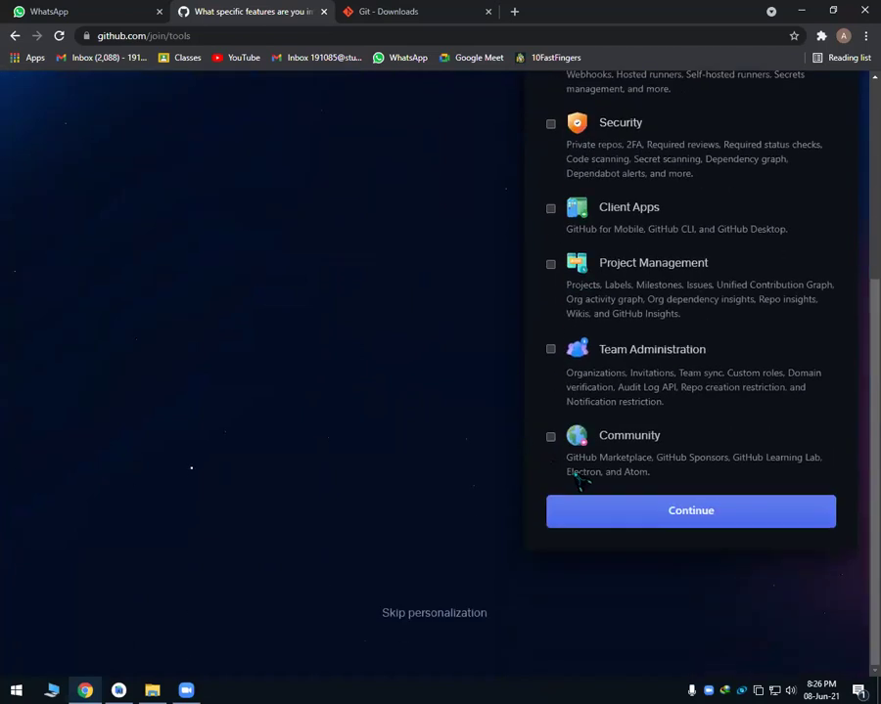
pyautogui.click(648, 521)
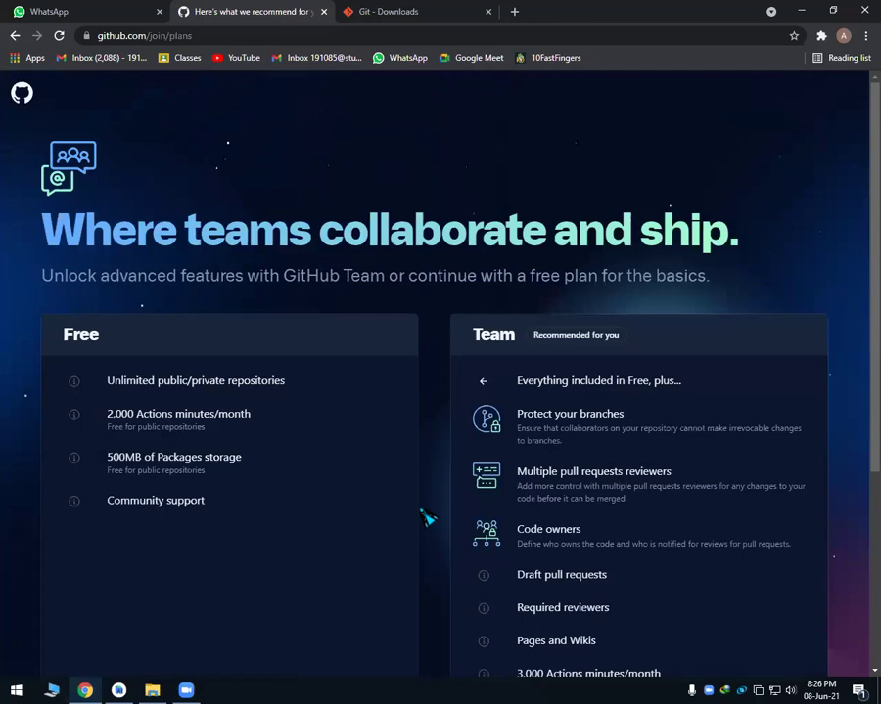
pyautogui.scroll(-1, 452, 479)
pyautogui.scroll(-3, 452, 490)
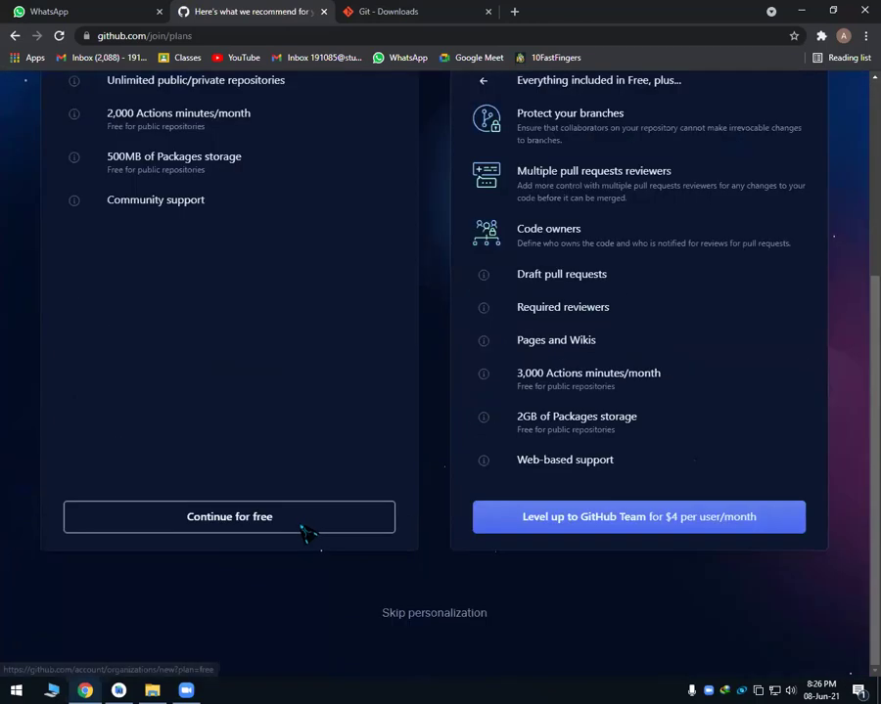
pyautogui.click(305, 521)
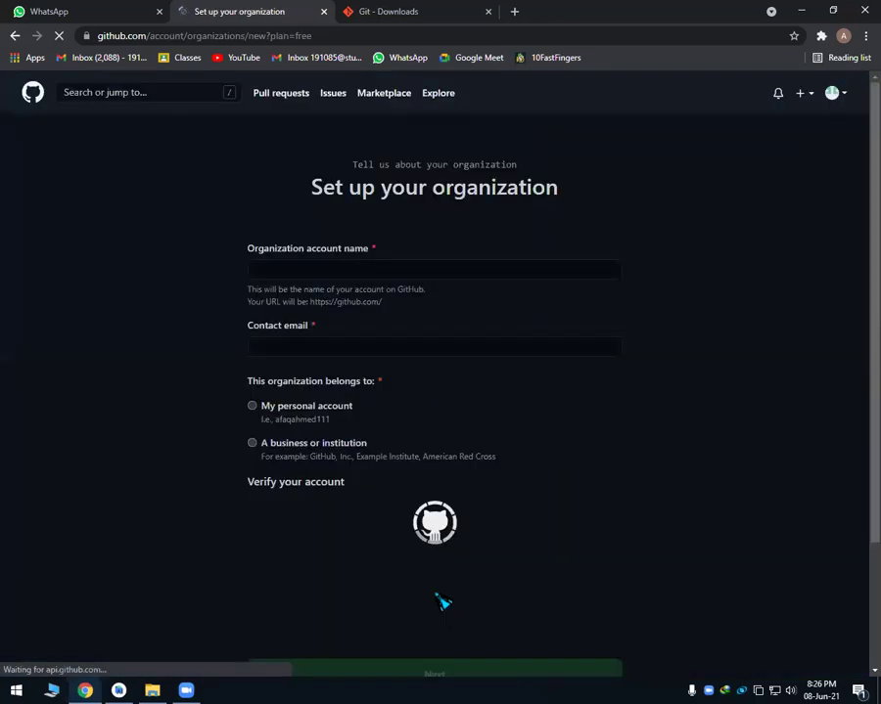
# Solve the spiral-galaxy verification puzzle for the organization setup.
pyautogui.scroll(-2, 381, 393)
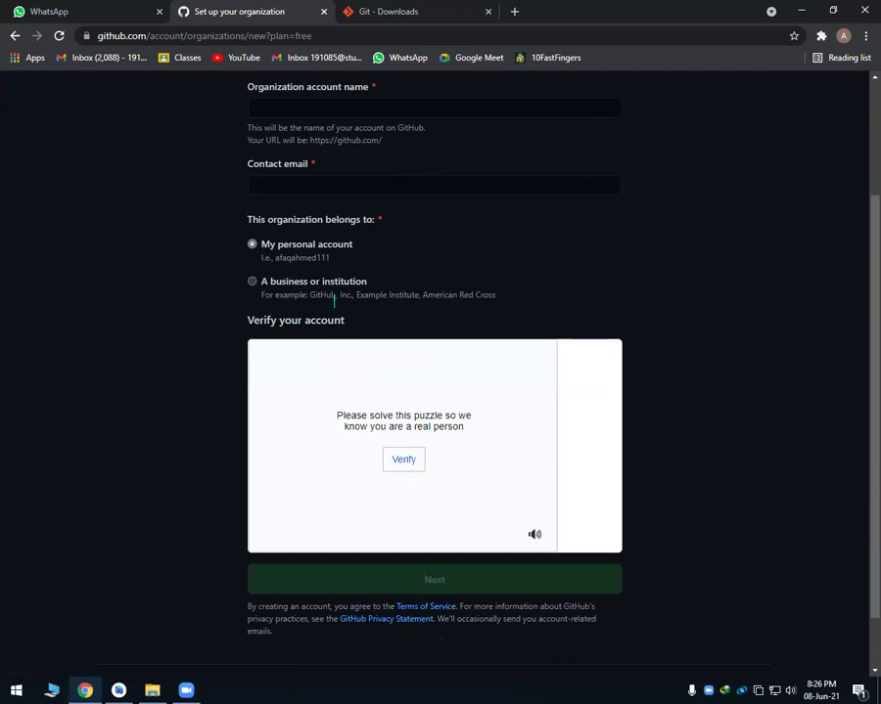
pyautogui.click(401, 480)
pyautogui.click(421, 513)
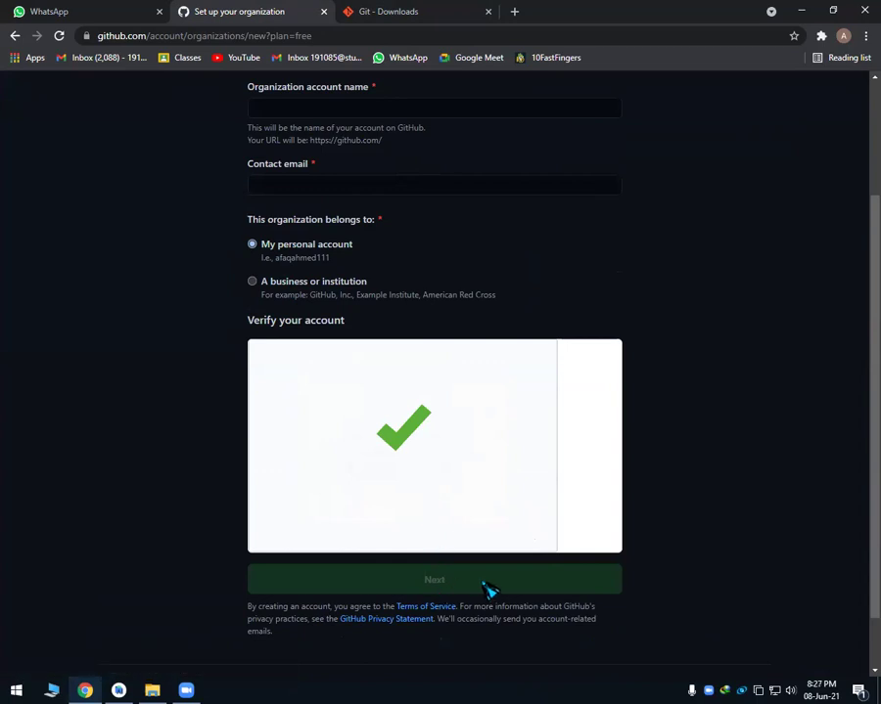
# Open Gmail in a new tab and enter 'aaaaa' as the organization account name.
pyautogui.click(515, 10)
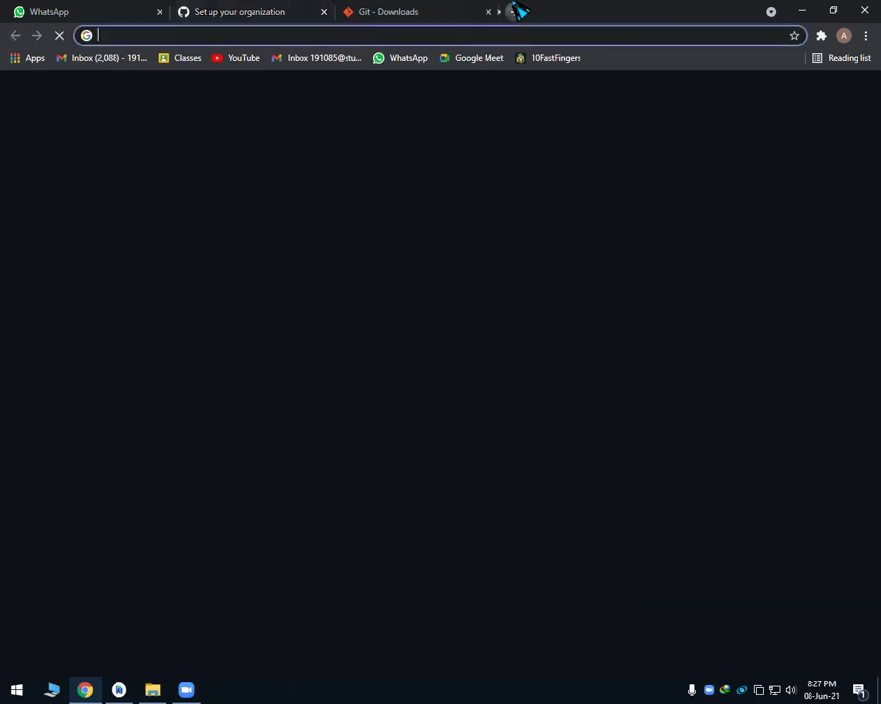
pyautogui.write('mail')
pyautogui.press('Return')
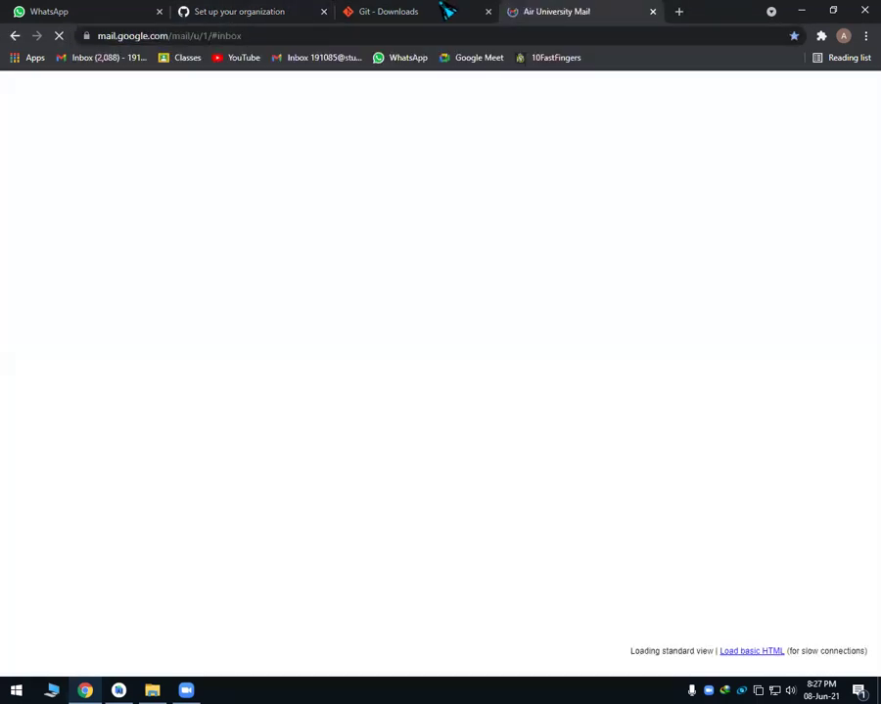
pyautogui.click(372, 11)
pyautogui.click(294, 11)
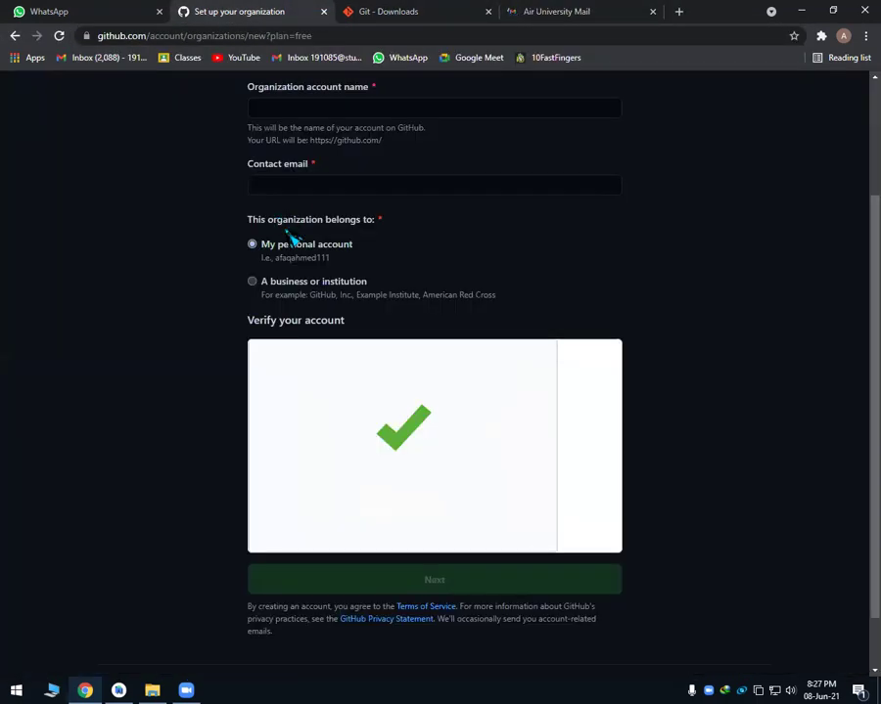
pyautogui.scroll(3, 290, 239)
pyautogui.click(311, 271)
pyautogui.write('aaaaa')
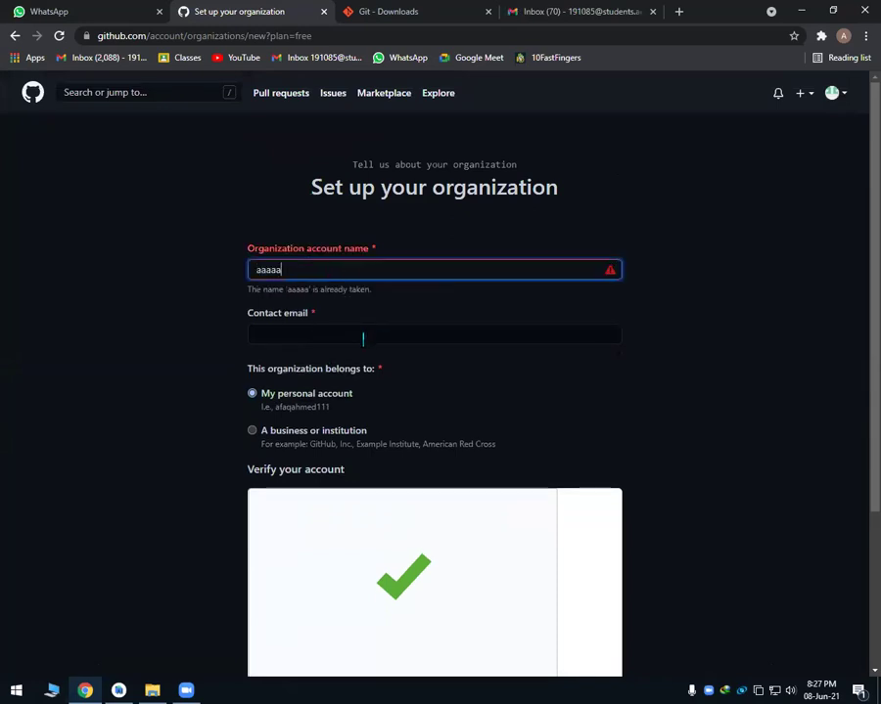
# Check the GitHub welcome email via the Gmail account list, then return to the GitHub dashboard.
pyautogui.click(585, 13)
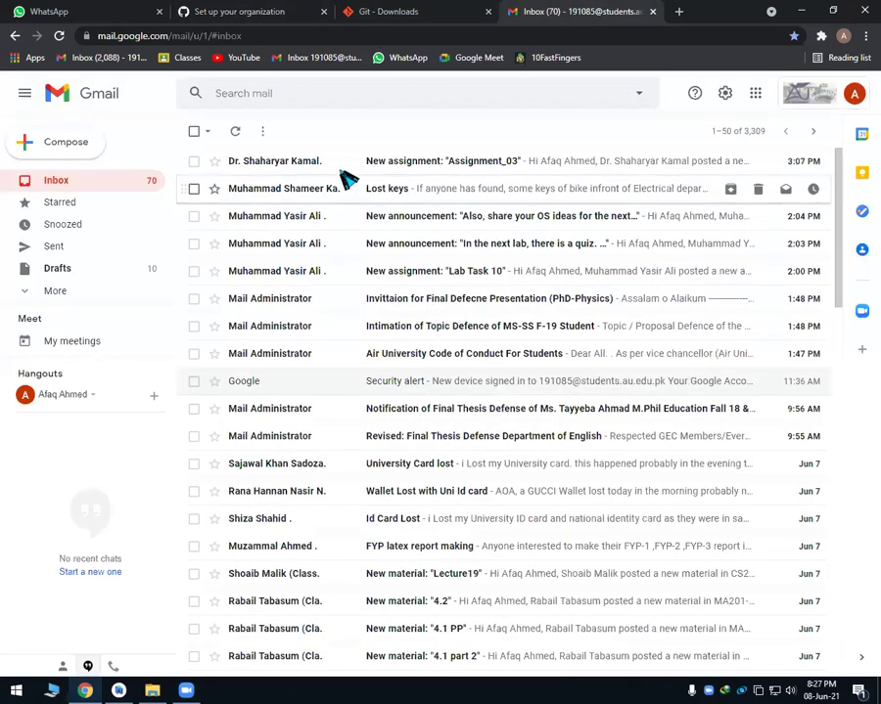
pyautogui.click(854, 93)
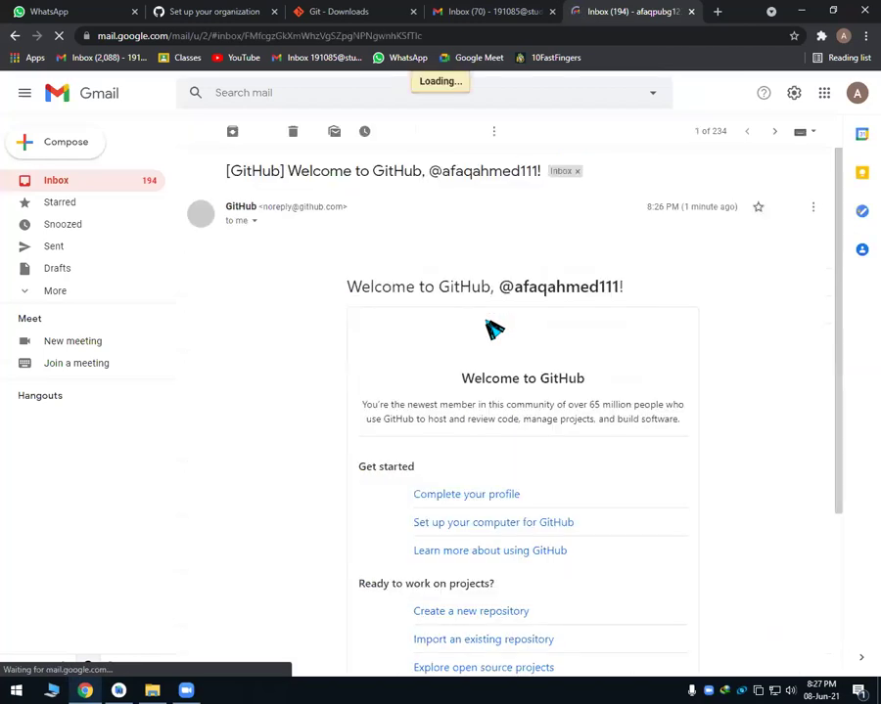
pyautogui.scroll(-5, 458, 164)
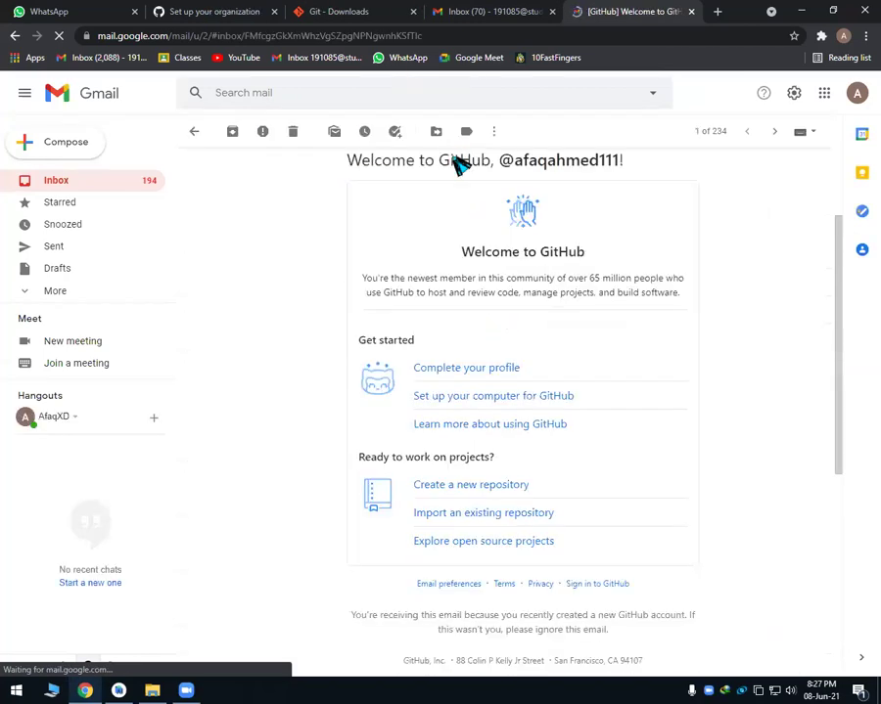
pyautogui.hotkey('ctrl', '2')
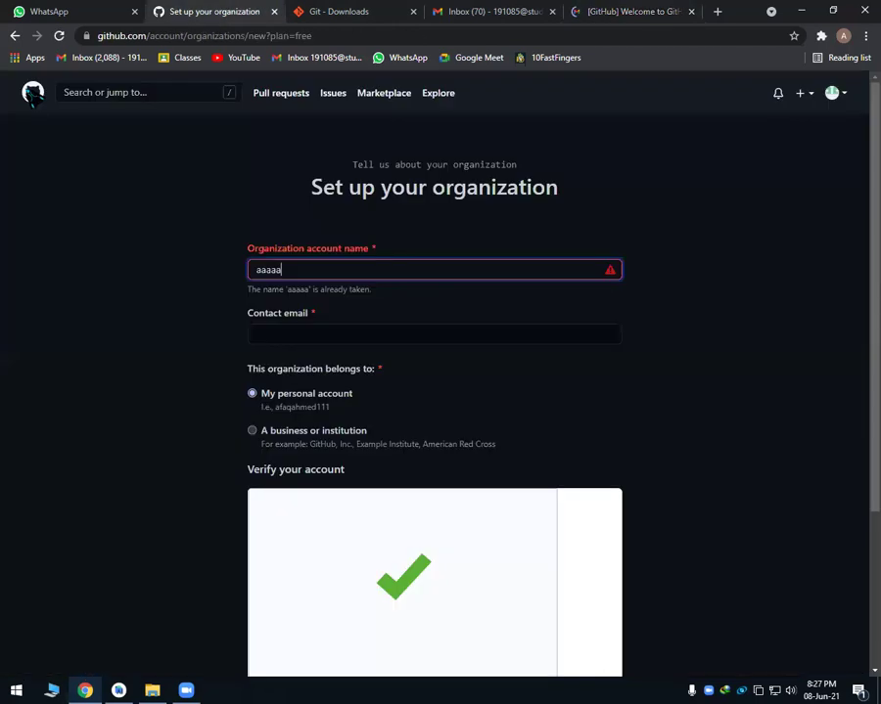
pyautogui.hotkey('alt', 'Left')
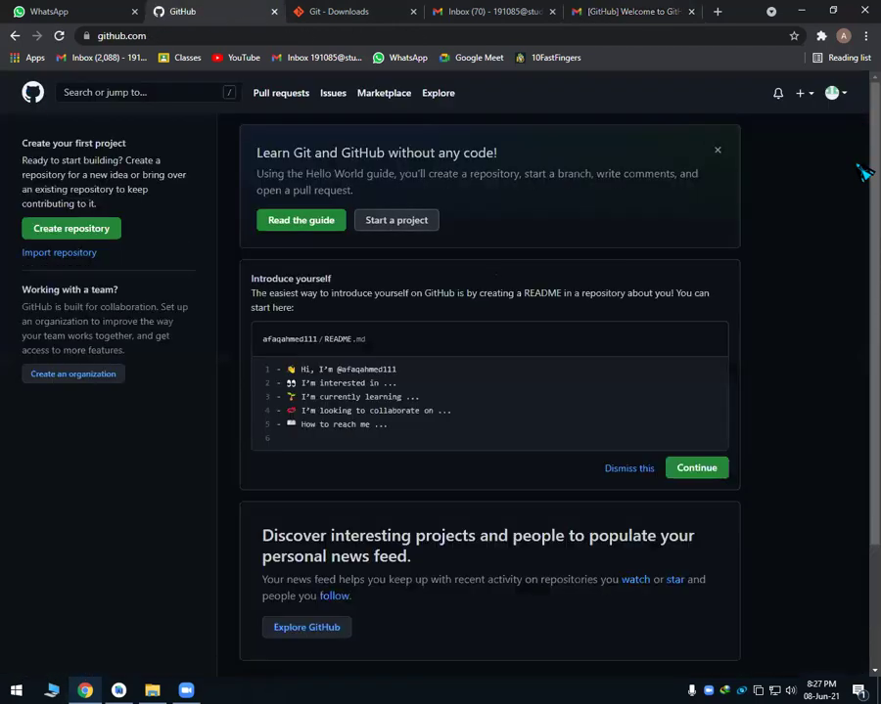
pyautogui.click(831, 92)
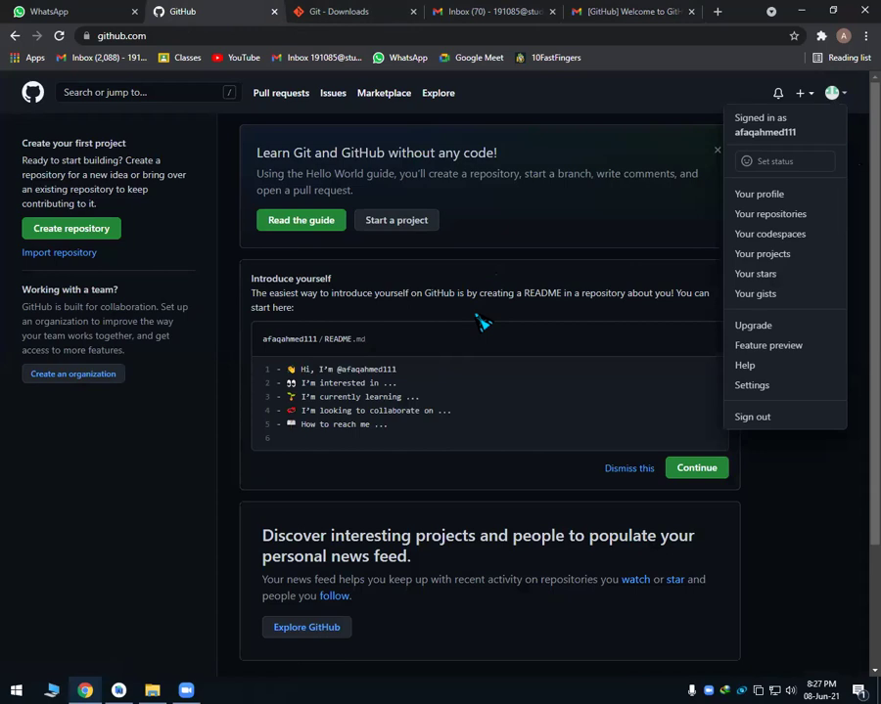
pyautogui.click(187, 422)
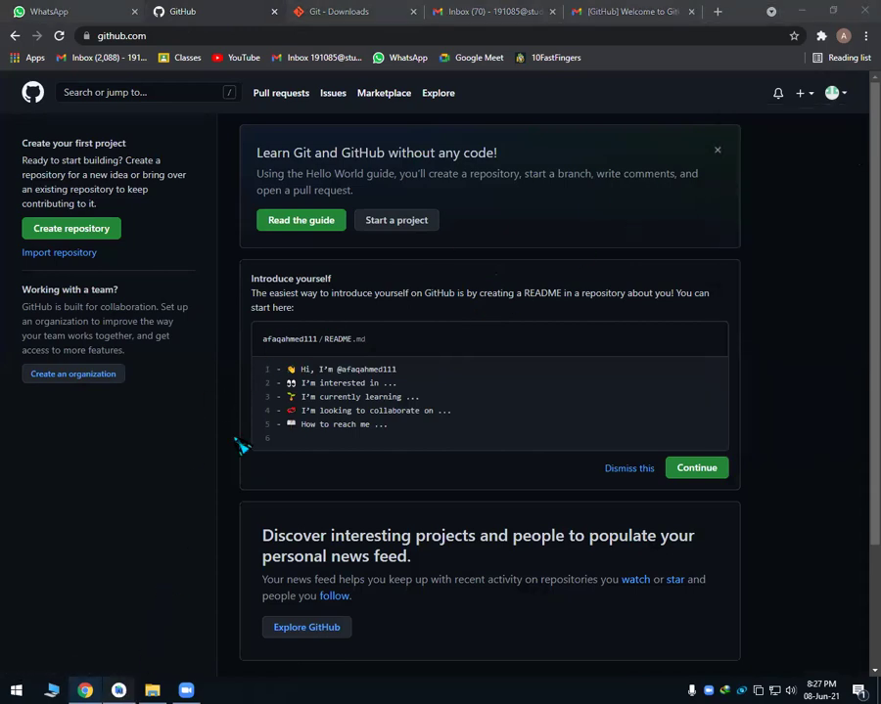
pyautogui.hotkey('alt', 'Tab')
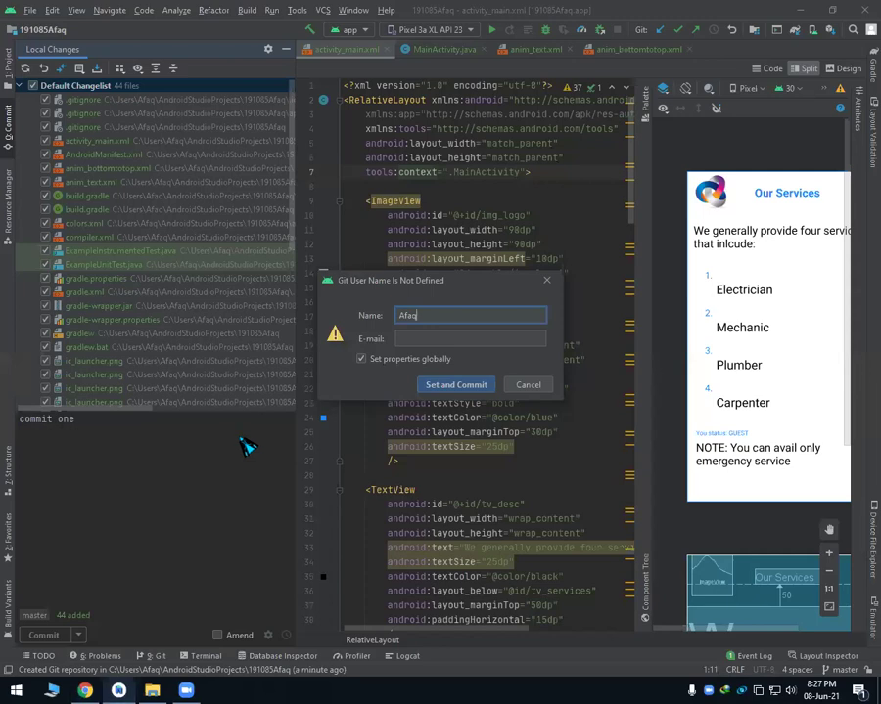
# Set the Git identity e-mail and commit the 44 files as 'commit one' despite warnings.
pyautogui.click(426, 338)
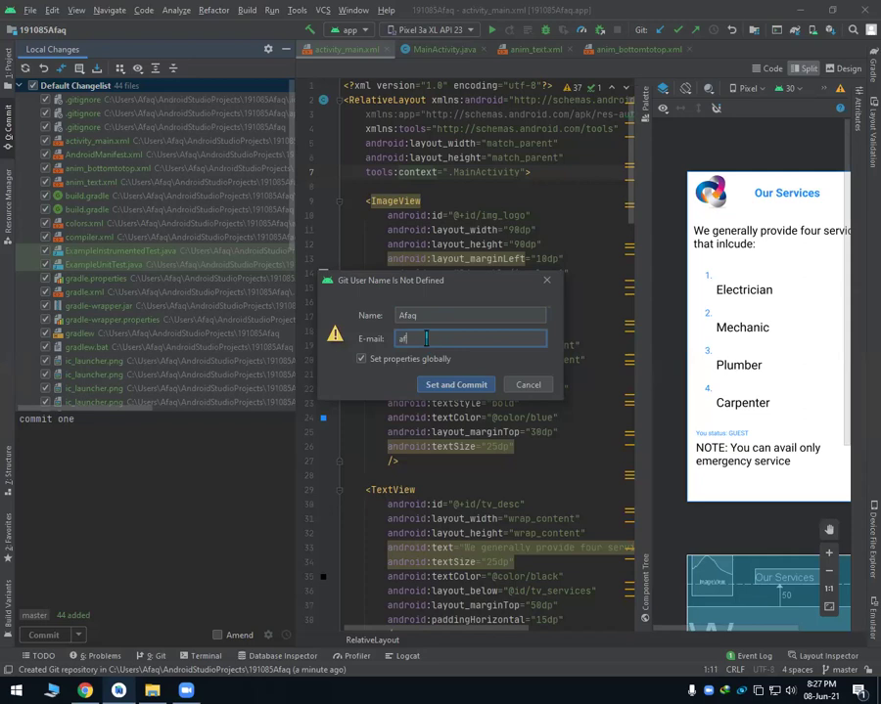
pyautogui.click(460, 387)
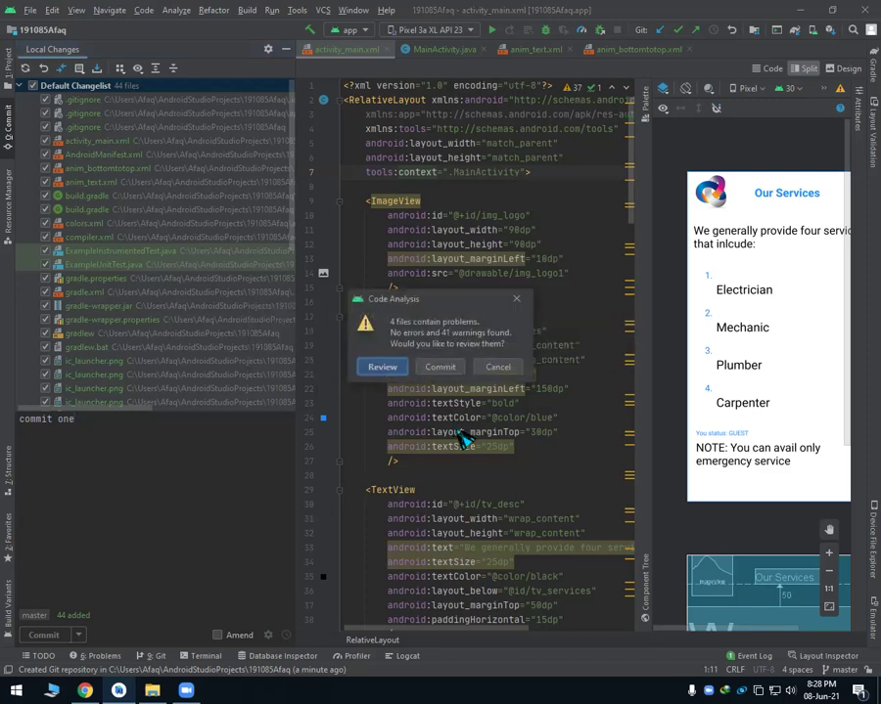
pyautogui.click(442, 367)
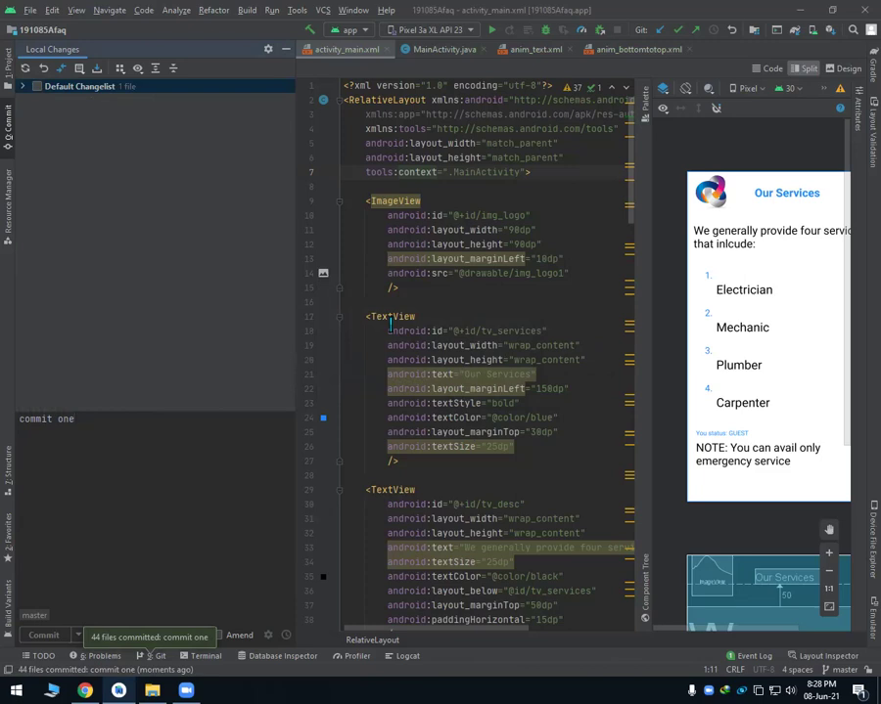
# Hide the Commit panel and bring the Project file tree back into view.
pyautogui.click(287, 51)
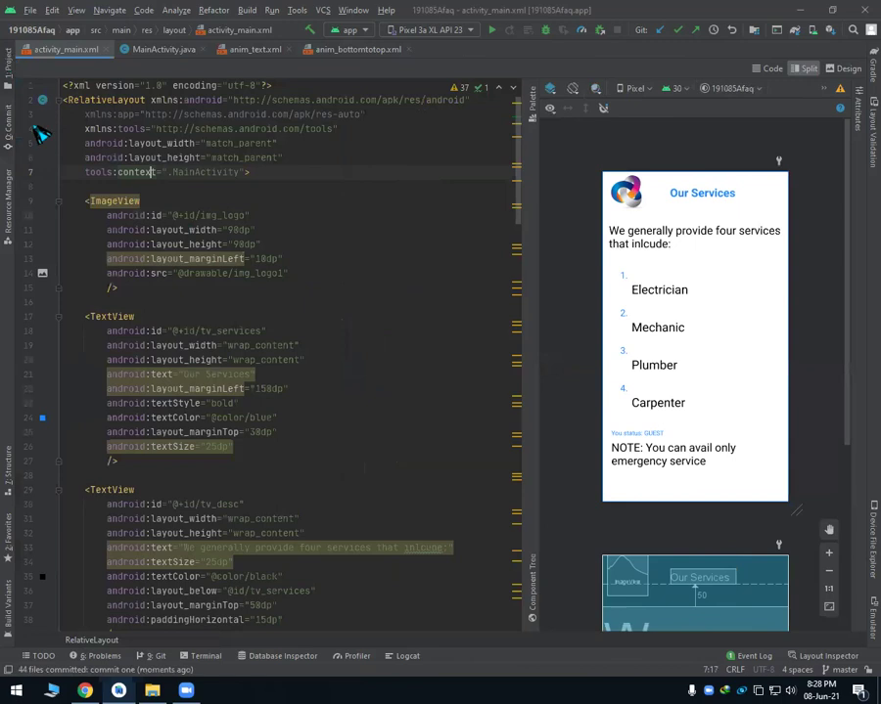
pyautogui.click(8, 64)
pyautogui.moveTo(362, 270)
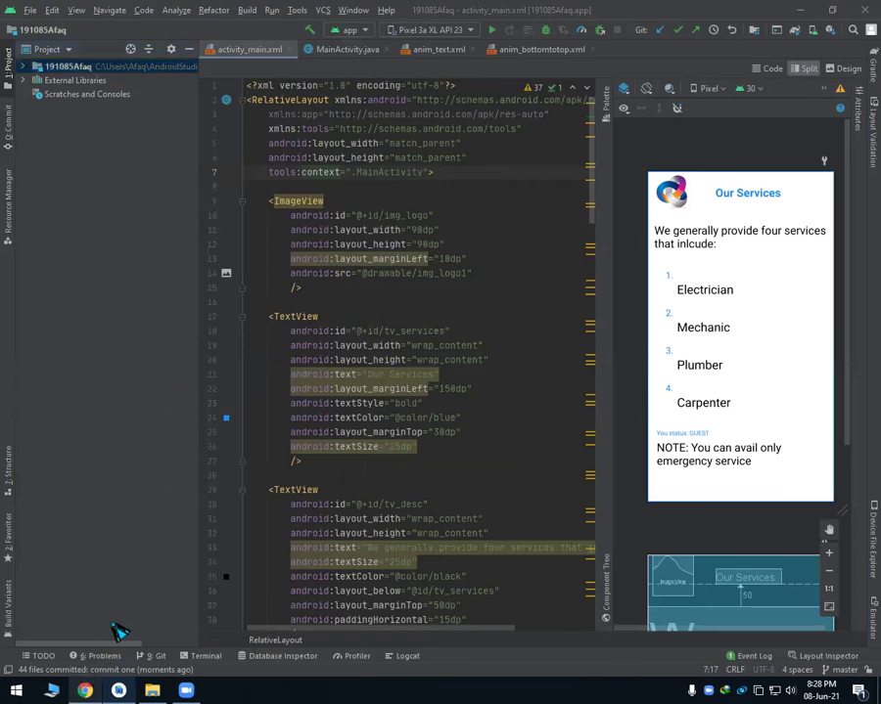
pyautogui.hotkey('alt', 'Tab')
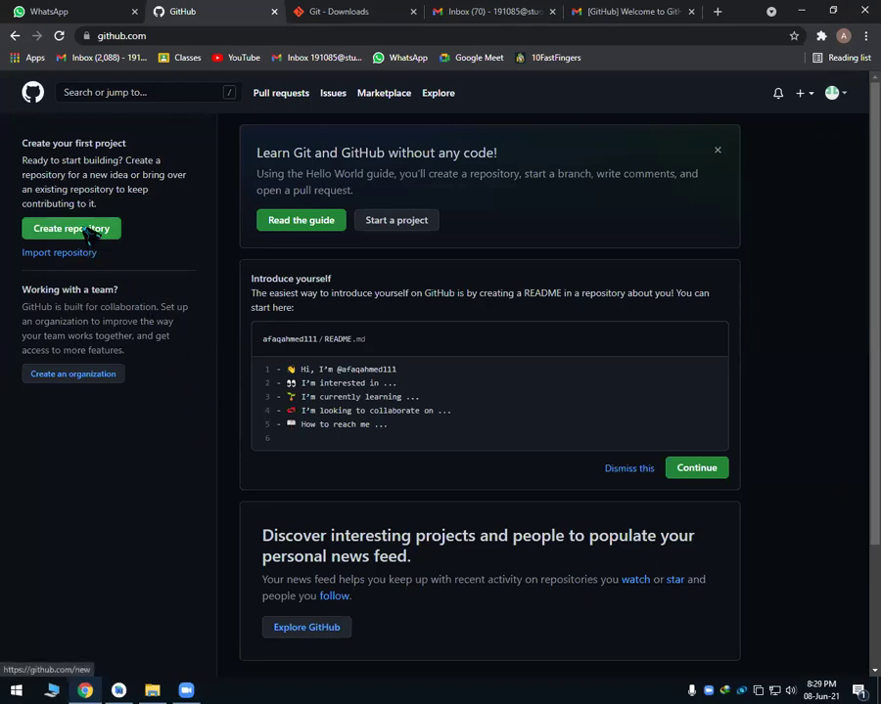
pyautogui.click(90, 235)
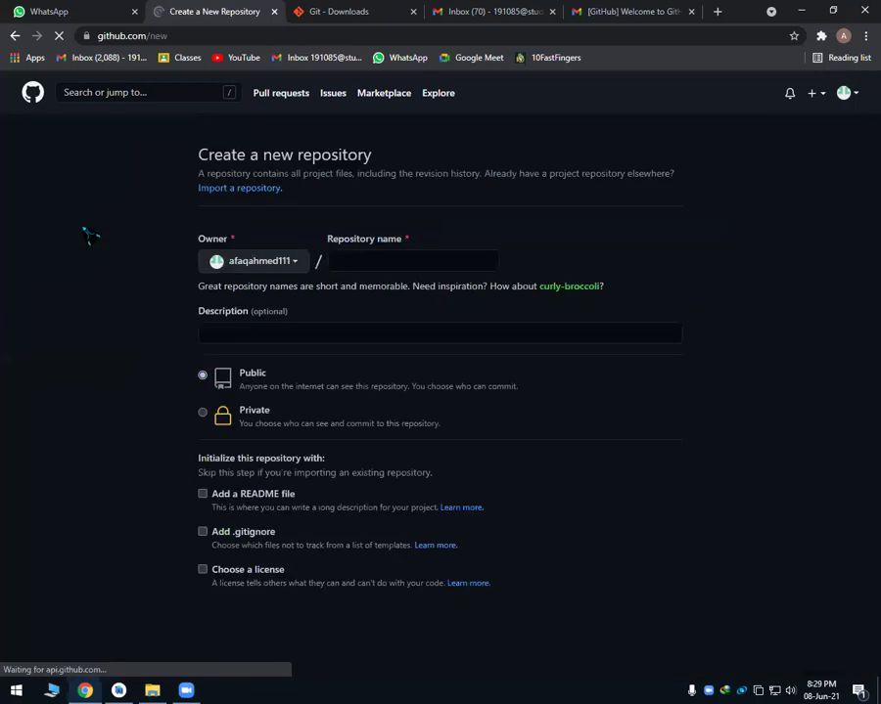
pyautogui.click(378, 253)
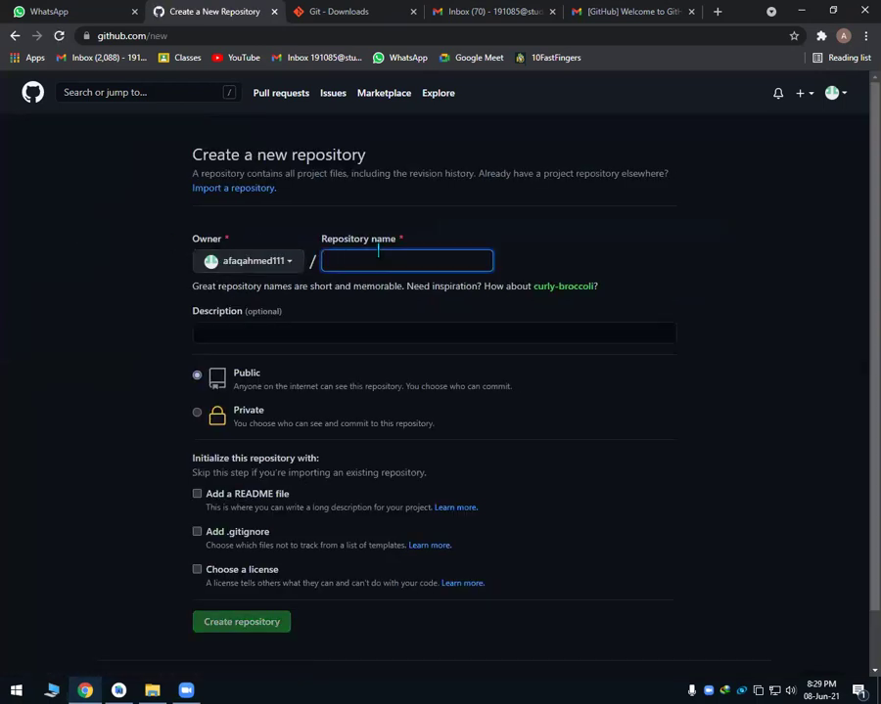
pyautogui.write('myapplication')
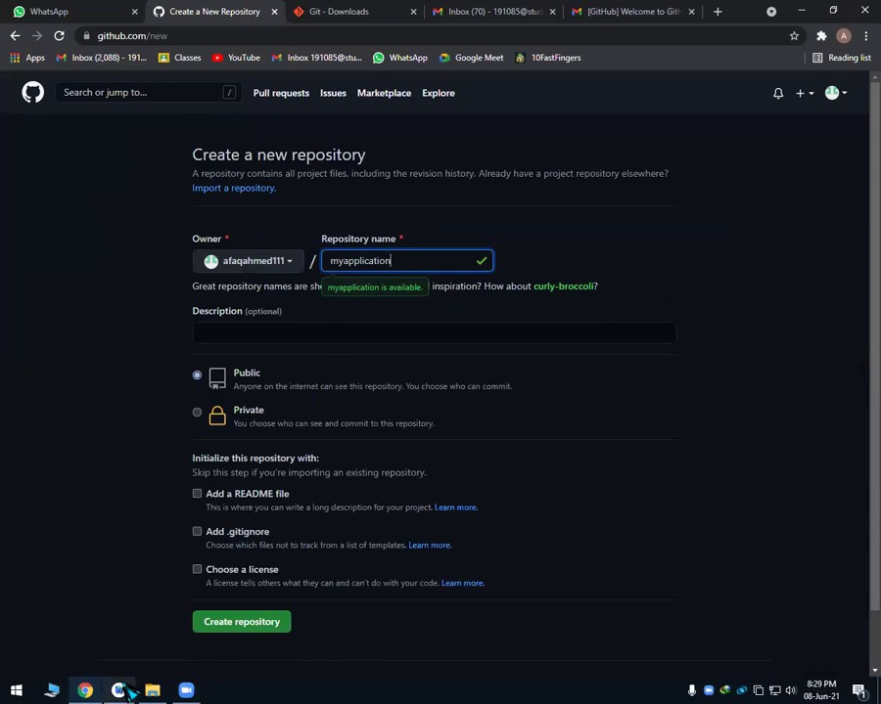
pyautogui.click(120, 690)
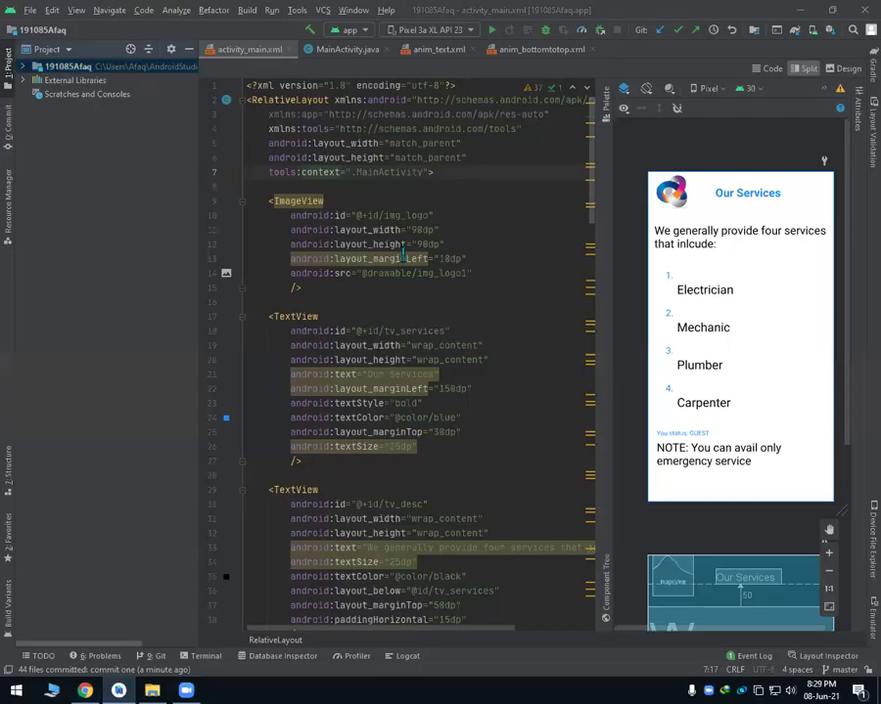
pyautogui.hotkey('alt', 'Tab')
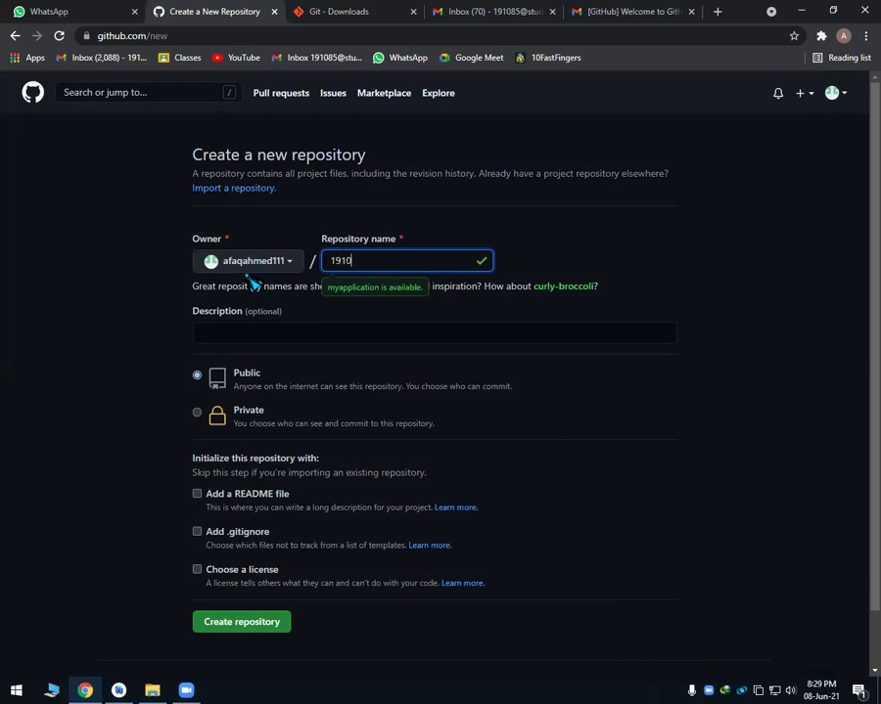
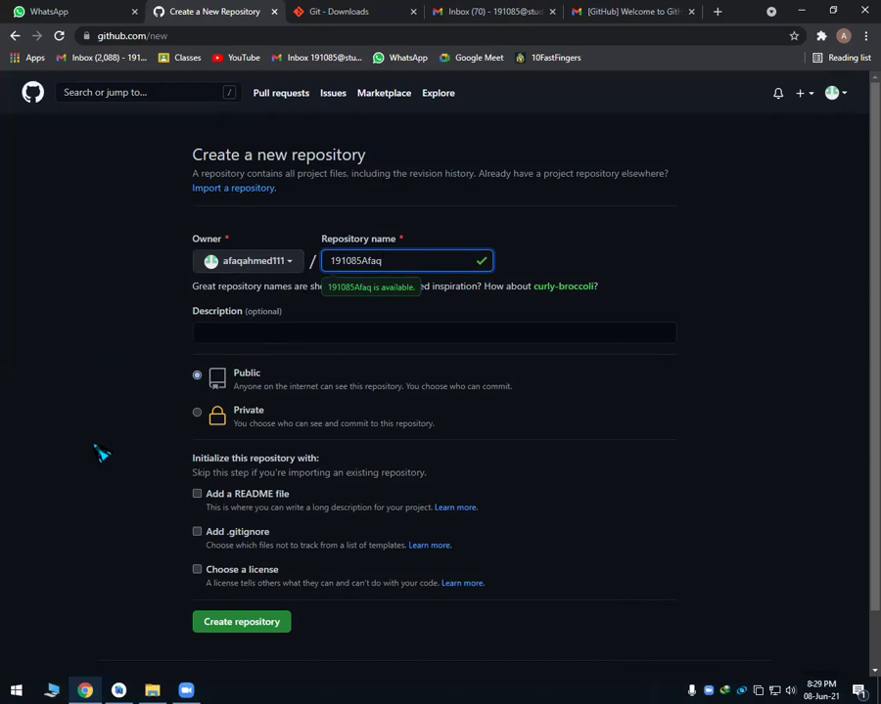
pyautogui.scroll(-2, 101, 453)
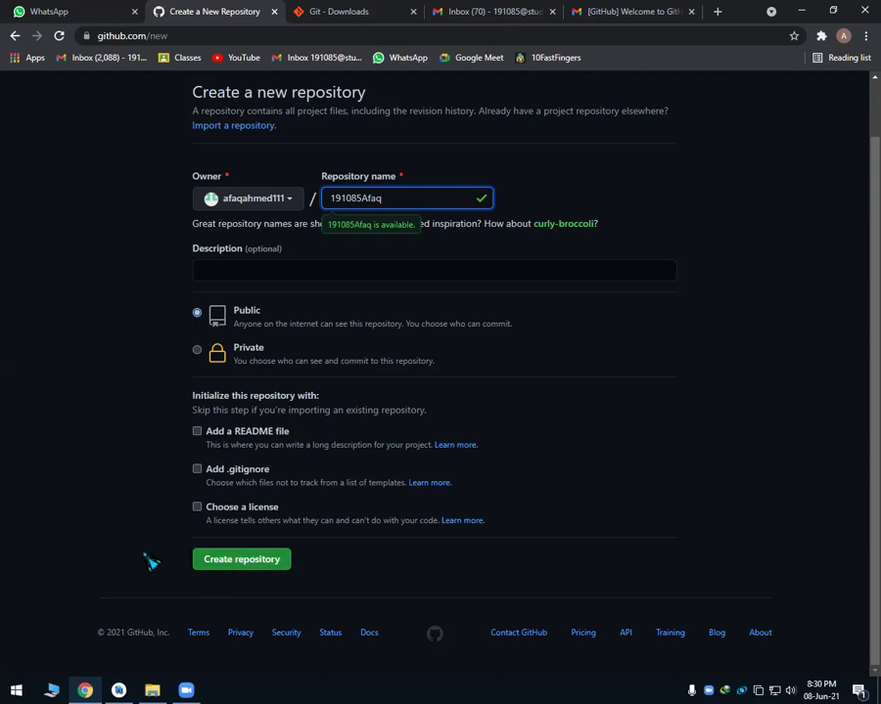
pyautogui.click(243, 566)
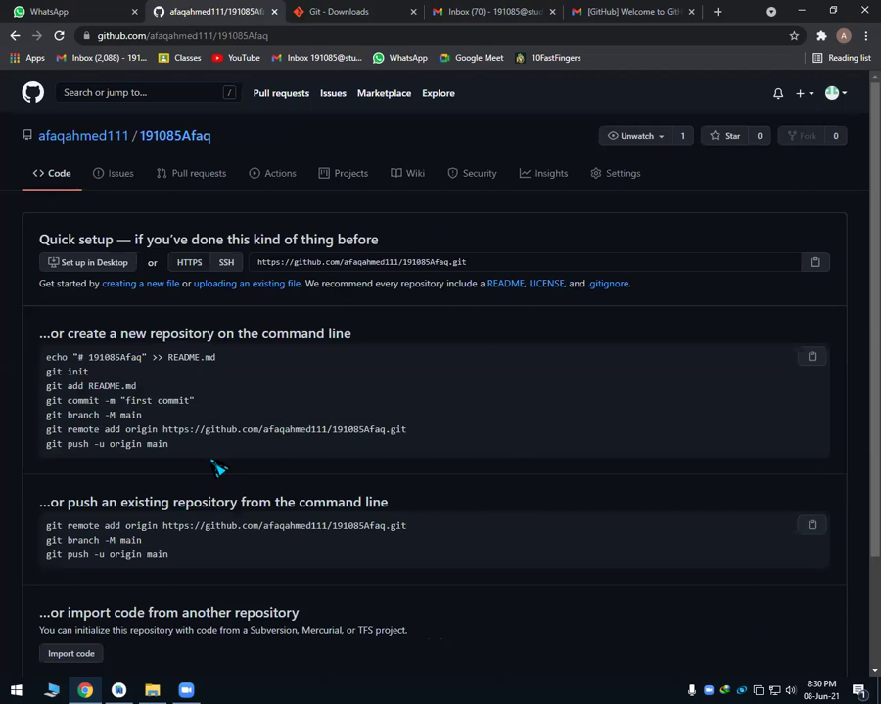
pyautogui.scroll(-3, 8, 474)
pyautogui.scroll(2, 8, 475)
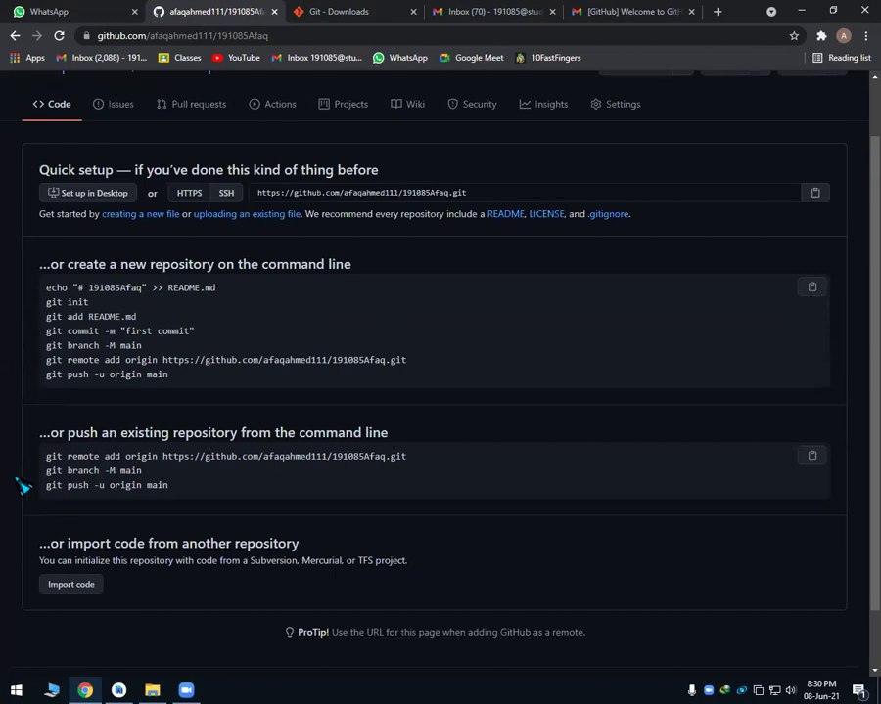
pyautogui.scroll(2, 60, 554)
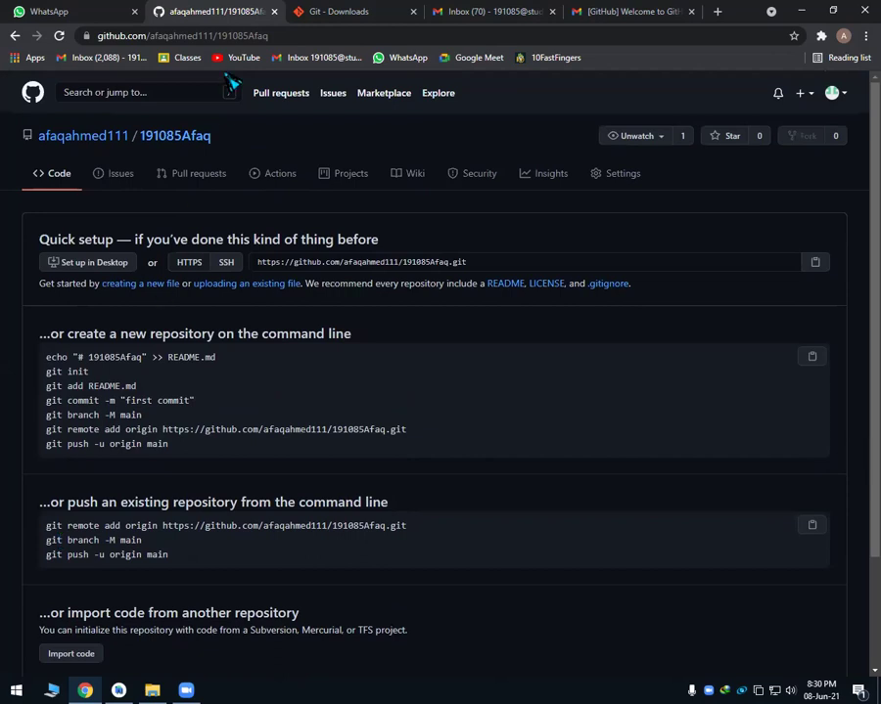
# Copy the new repository's URL from the address bar and return to Android Studio.
pyautogui.click(205, 35)
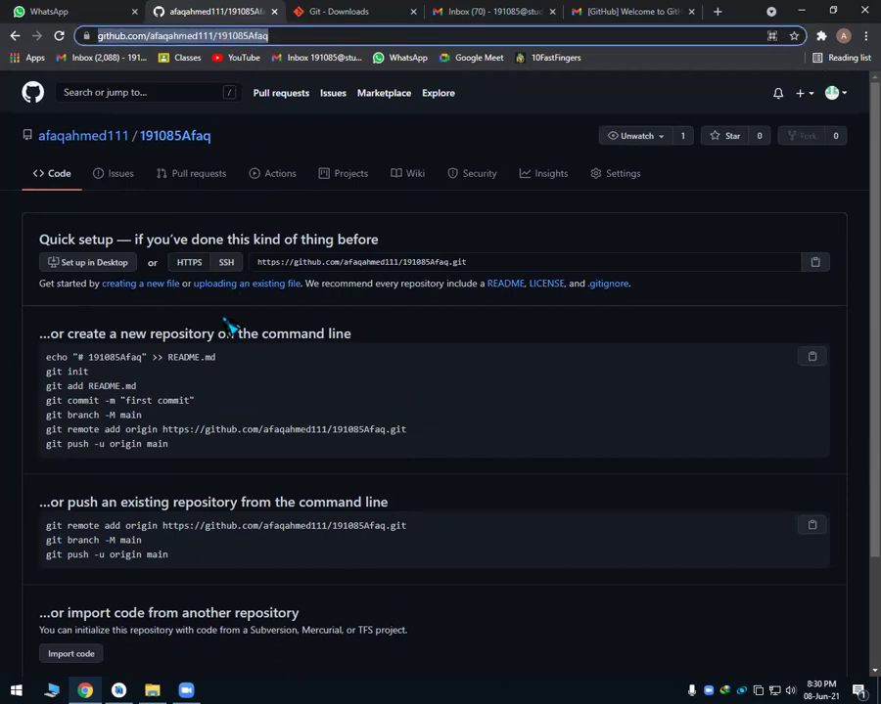
pyautogui.rightClick(237, 34)
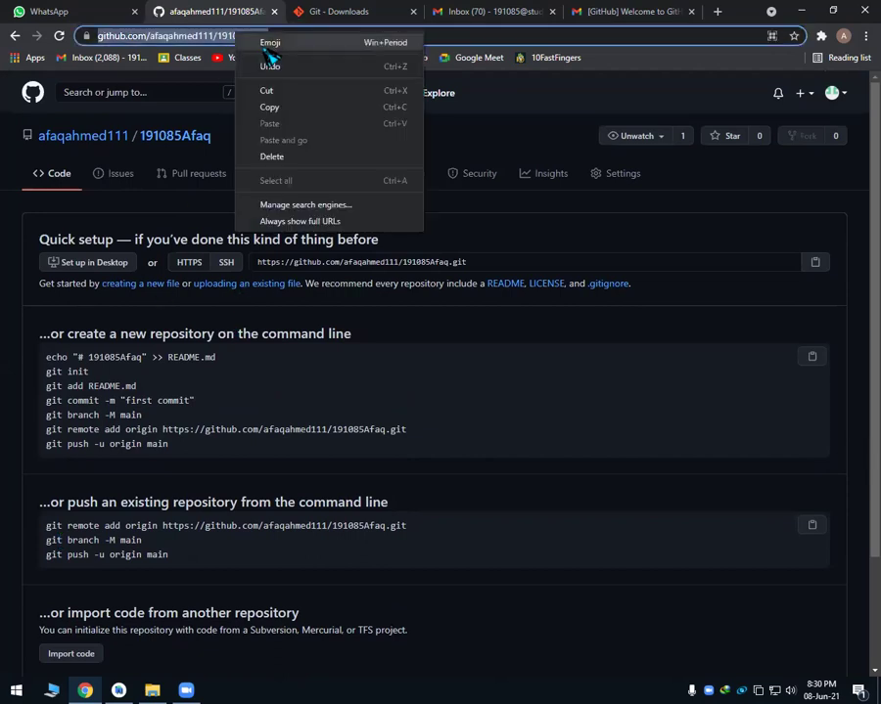
pyautogui.click(274, 107)
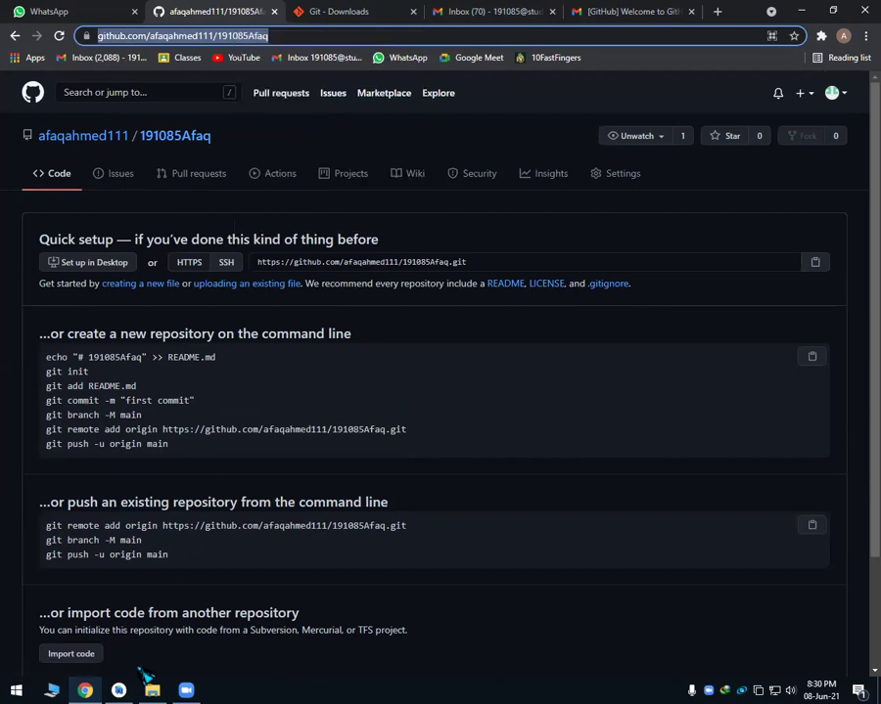
pyautogui.click(121, 691)
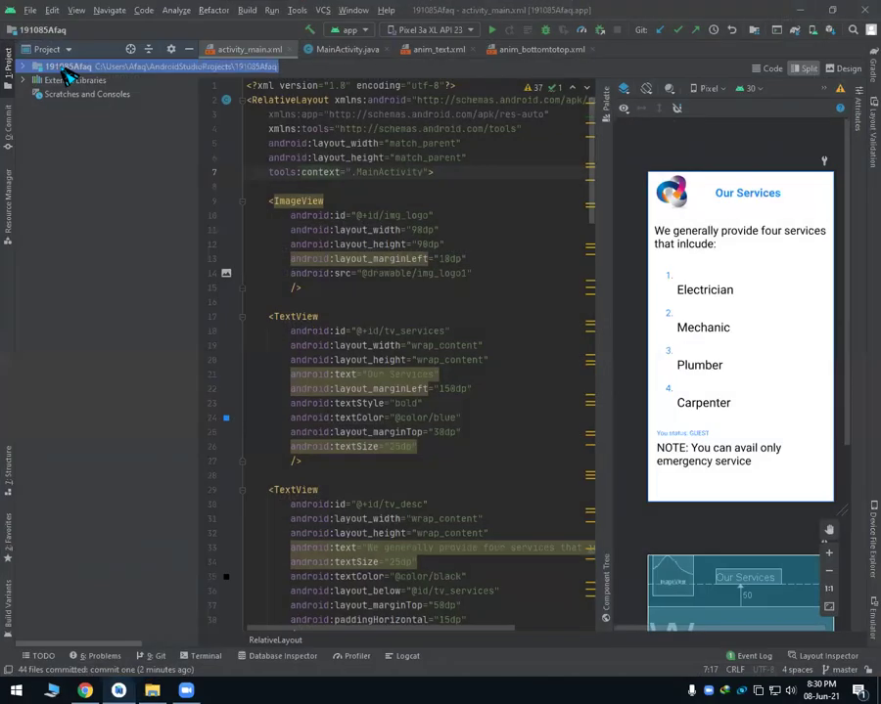
# Add the pasted GitHub repository URL as the origin remote and push commit one to origin/master.
pyautogui.rightClick(65, 68)
pyautogui.moveTo(161, 379)
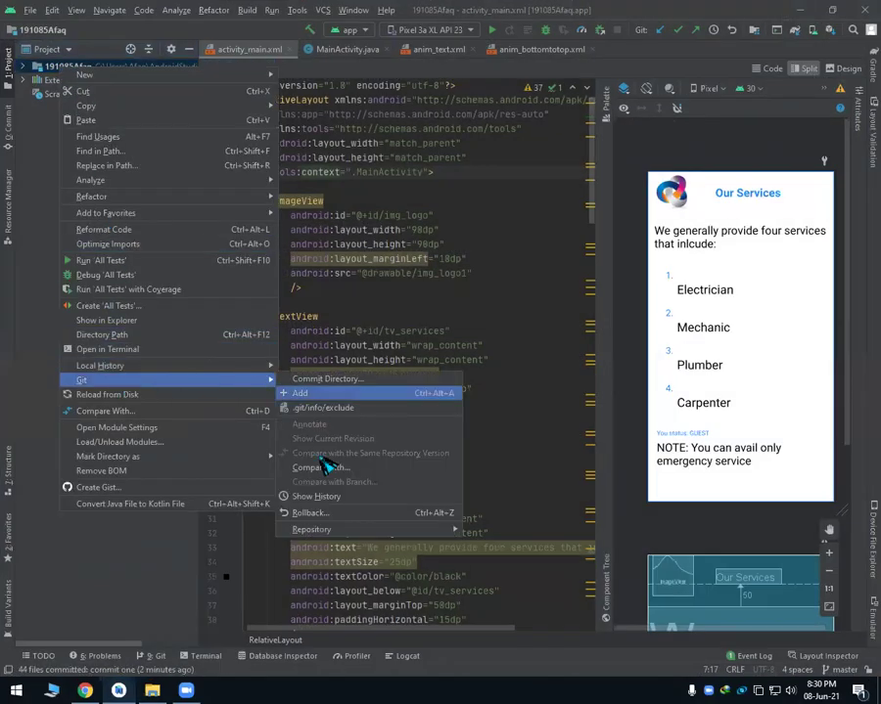
pyautogui.moveTo(329, 535)
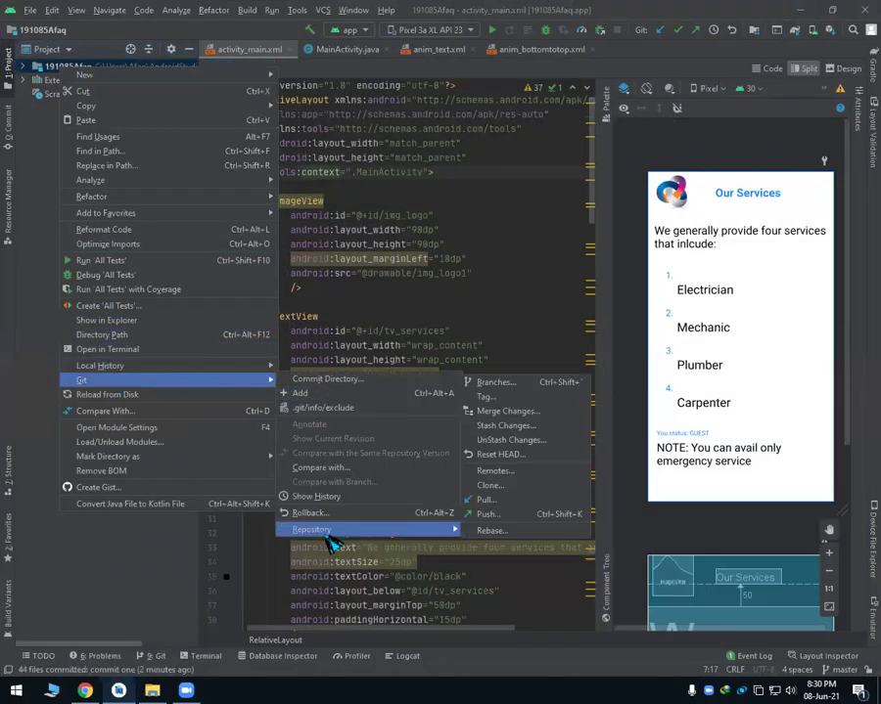
pyautogui.click(495, 515)
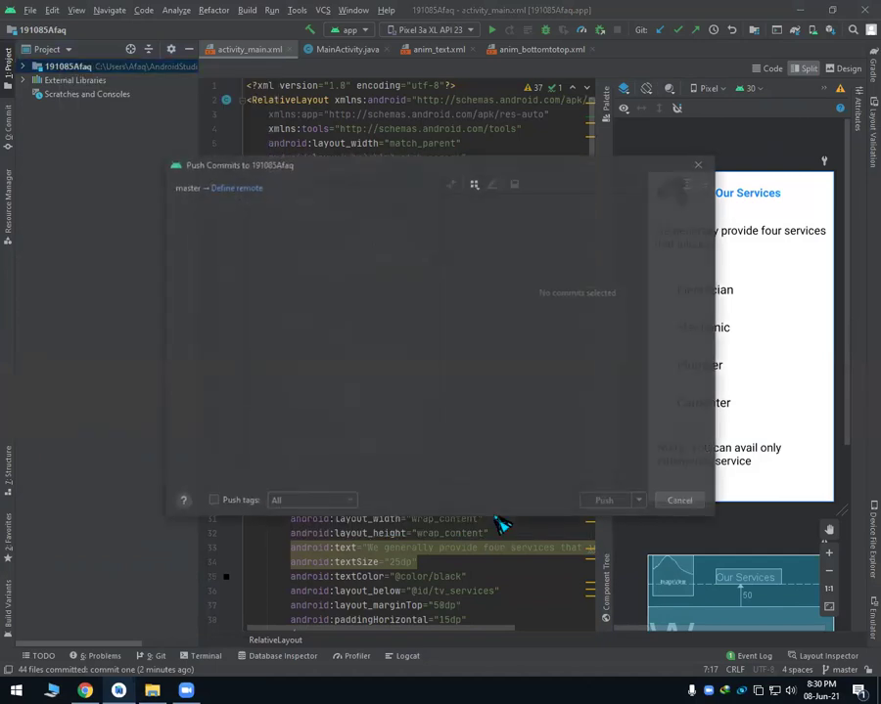
pyautogui.click(231, 191)
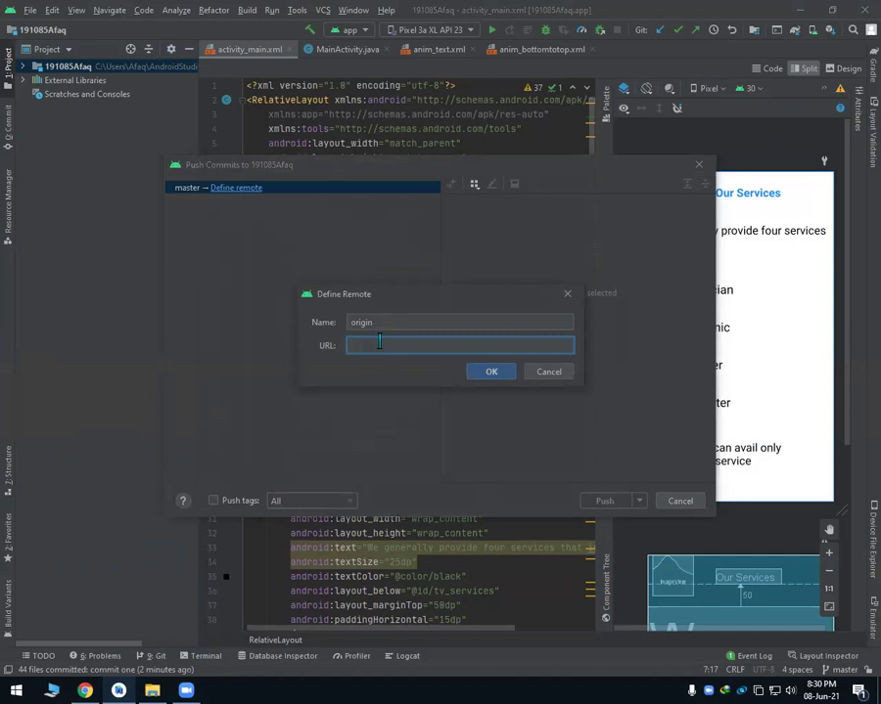
pyautogui.hotkey('ctrl', 'v')
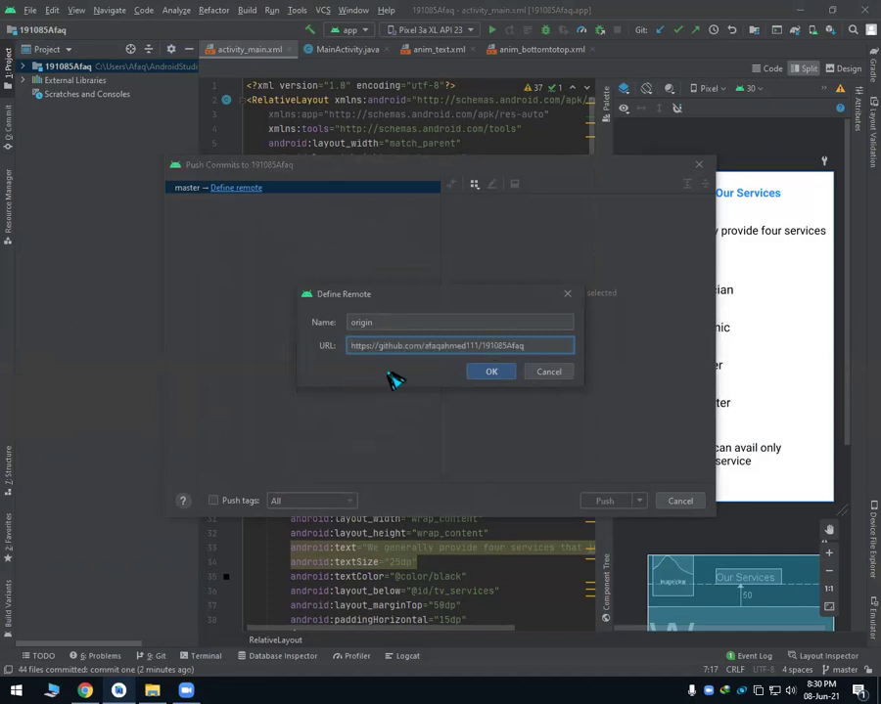
pyautogui.click(504, 375)
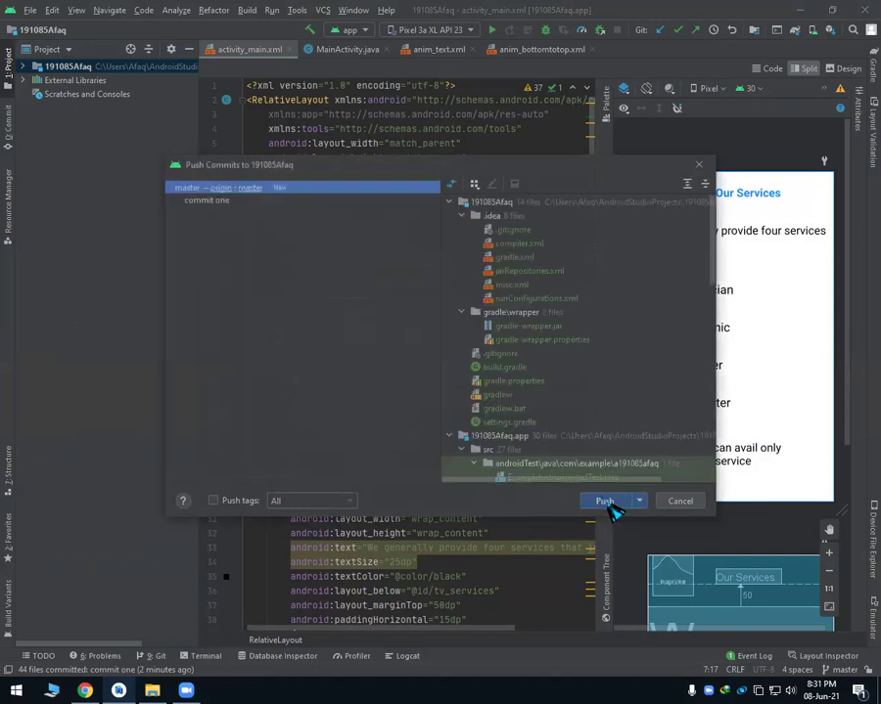
pyautogui.click(607, 503)
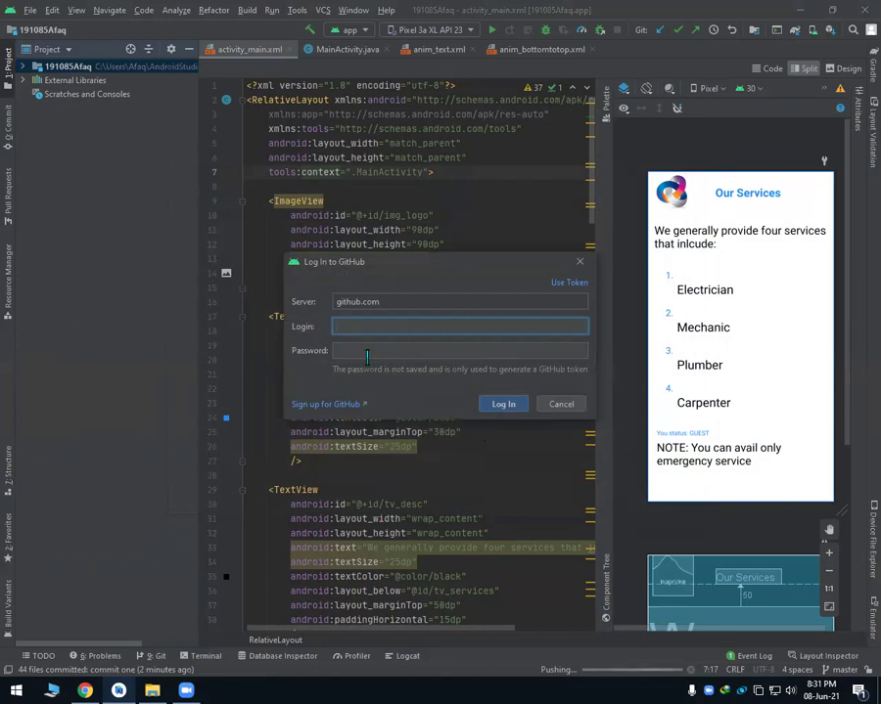
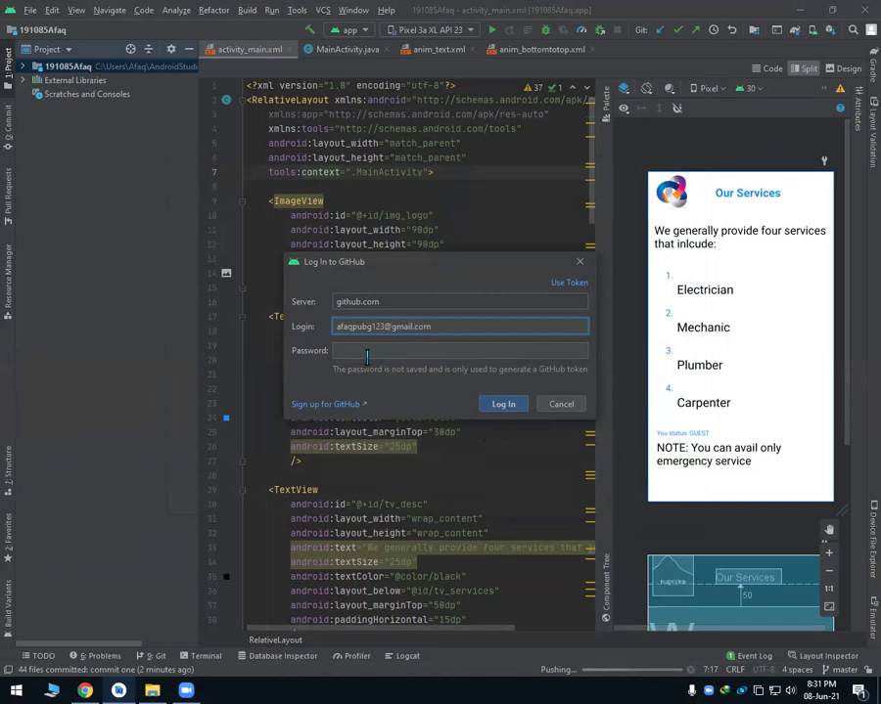
# Sign in to GitHub with the account e-mail and password to complete the push.
pyautogui.press('Tab')
pyautogui.write('***')
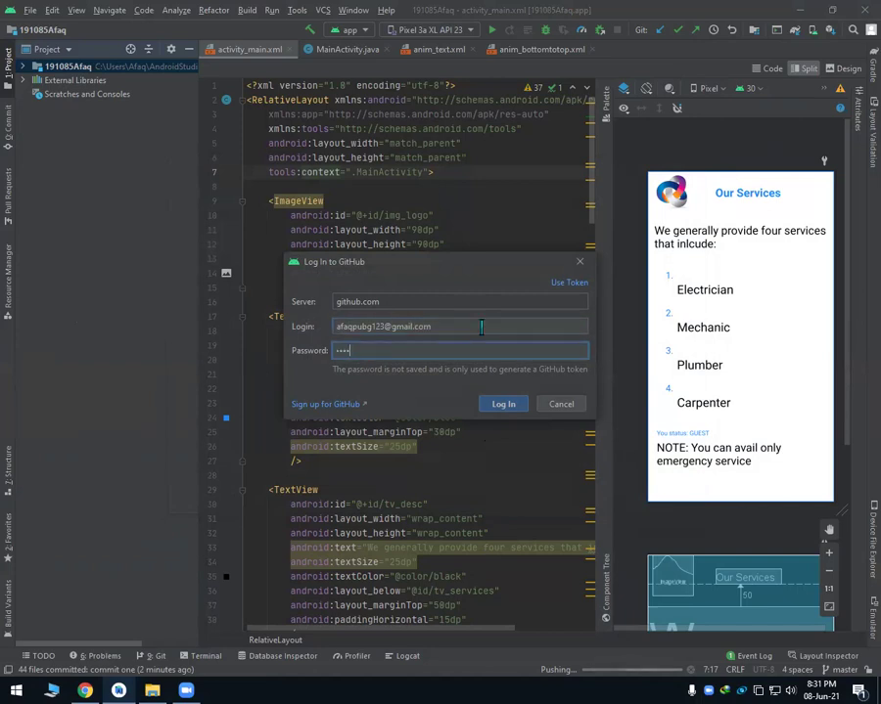
pyautogui.write('***')
pyautogui.click(499, 411)
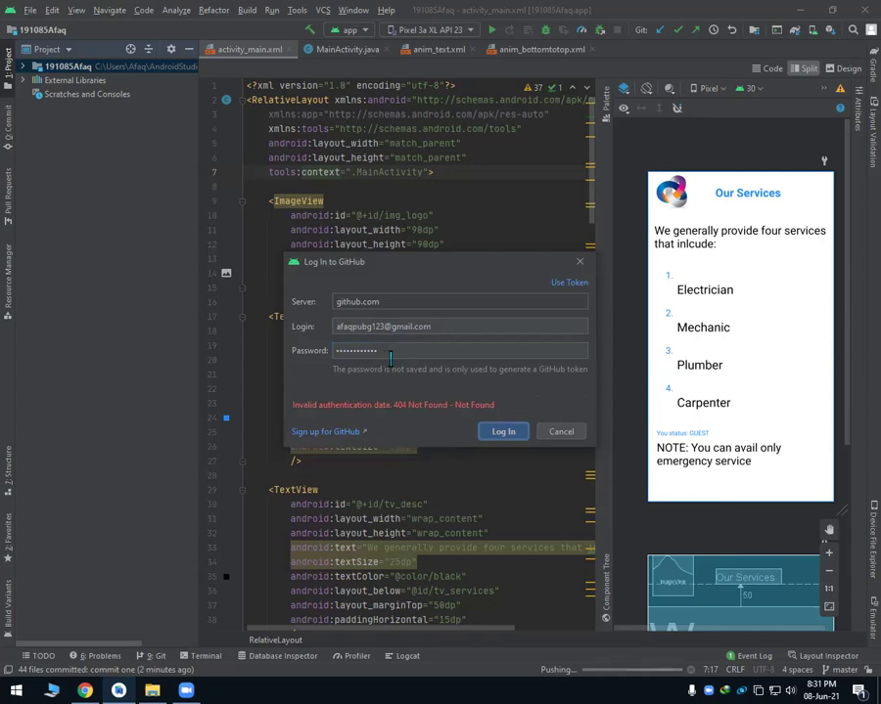
# Retry the GitHub login using the account username, then switch to token login.
pyautogui.moveTo(431, 327); pyautogui.dragTo(359, 336)
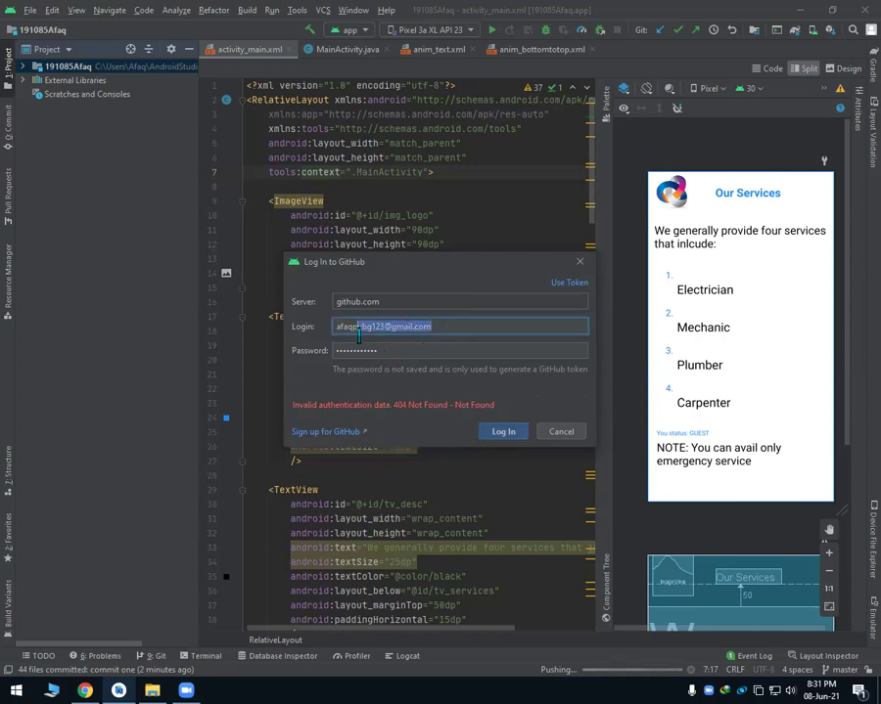
pyautogui.write('ahme')
pyautogui.click(496, 435)
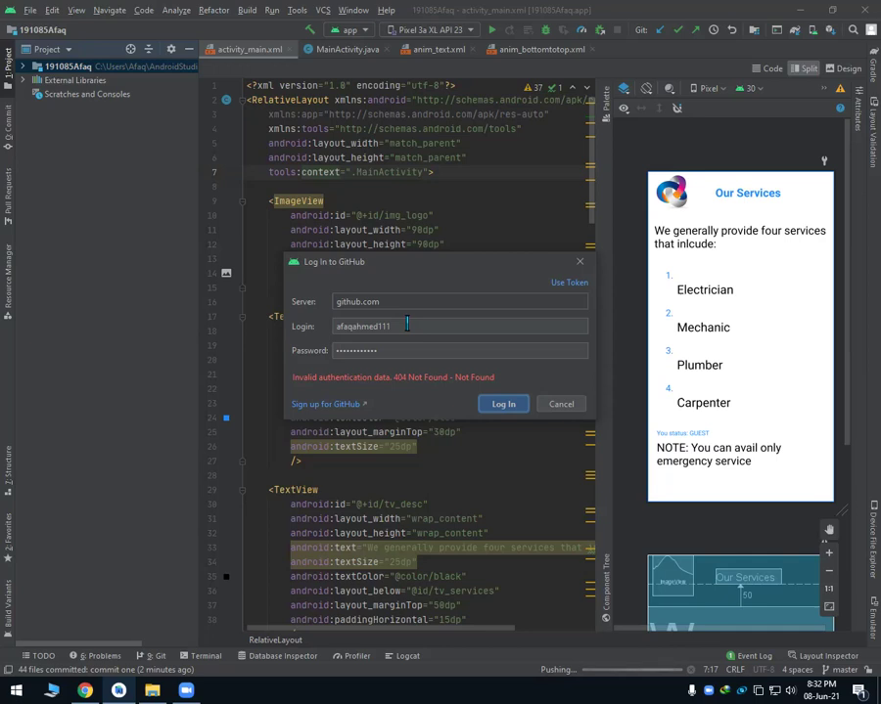
pyautogui.click(575, 285)
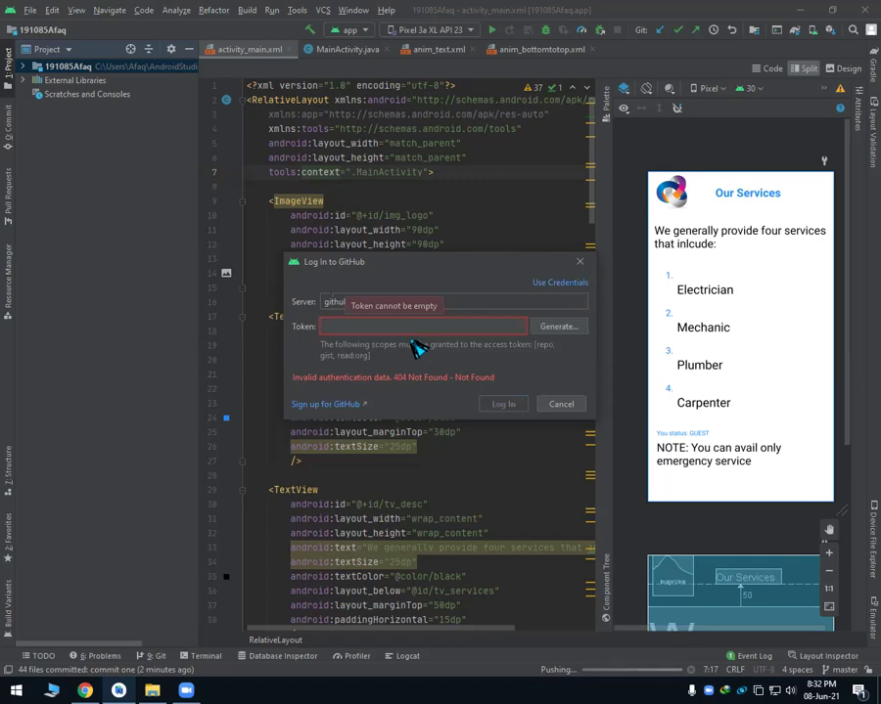
# Generate a new GitHub personal access token with repo, gist and read:org scopes and copy it.
pyautogui.click(560, 329)
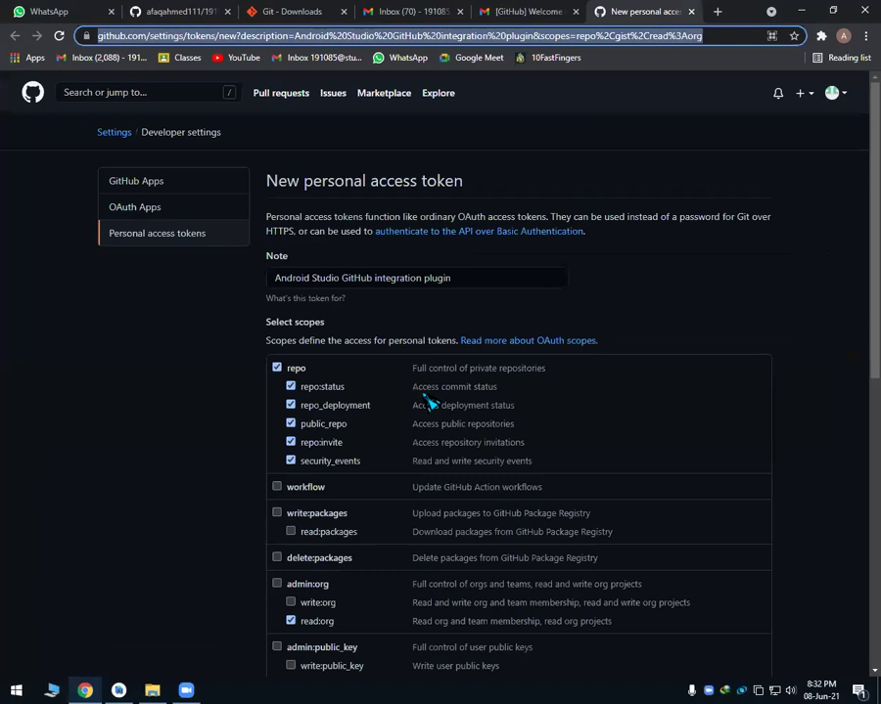
pyautogui.scroll(-12, 349, 364)
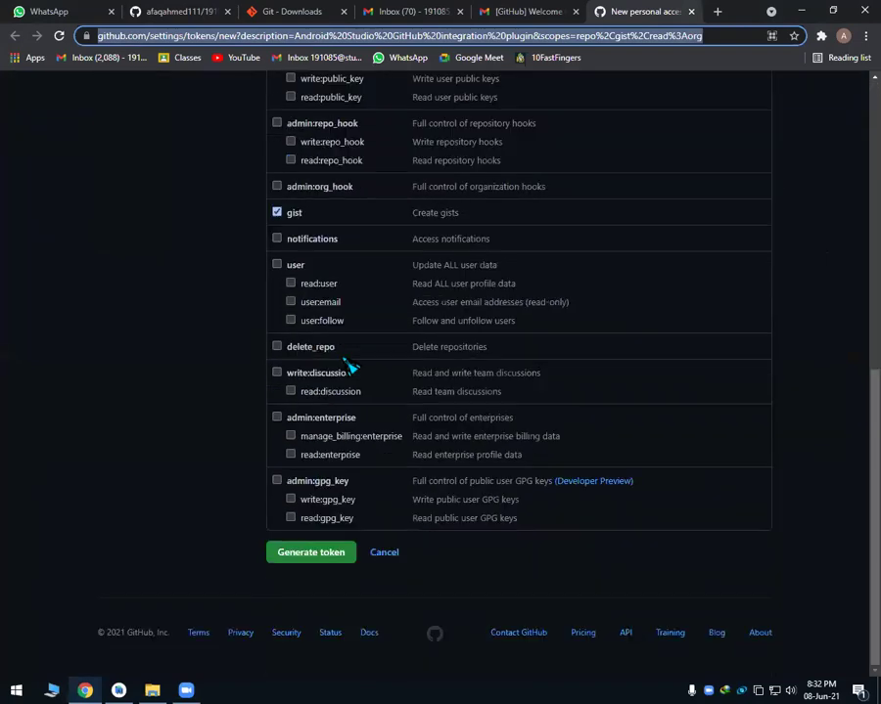
pyautogui.click(324, 561)
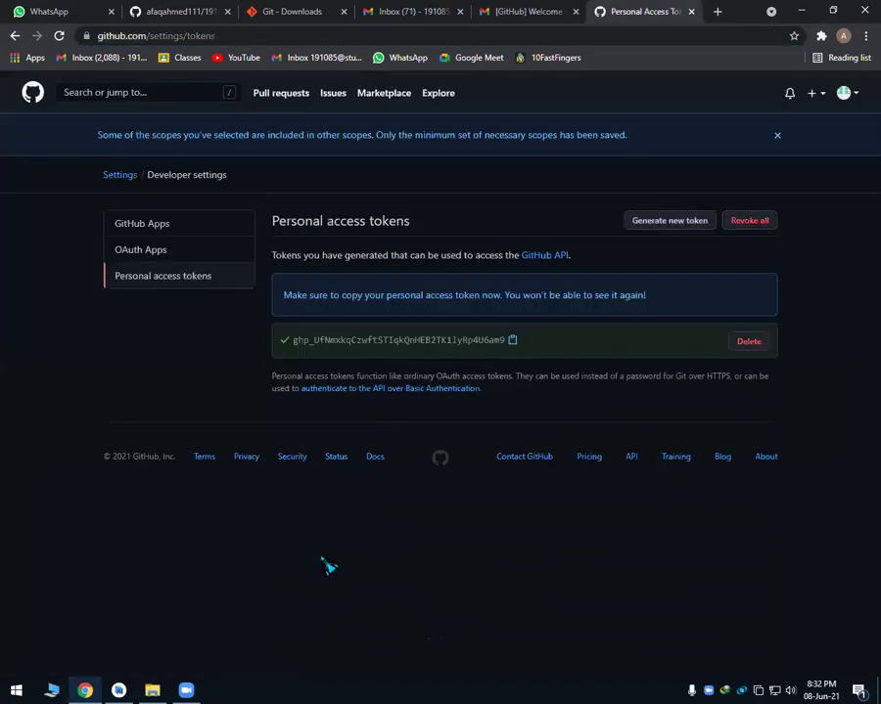
pyautogui.click(513, 339)
# Paste the copied token into the GitHub login to push master to origin/master.
pyautogui.hotkey('alt', 'Tab')
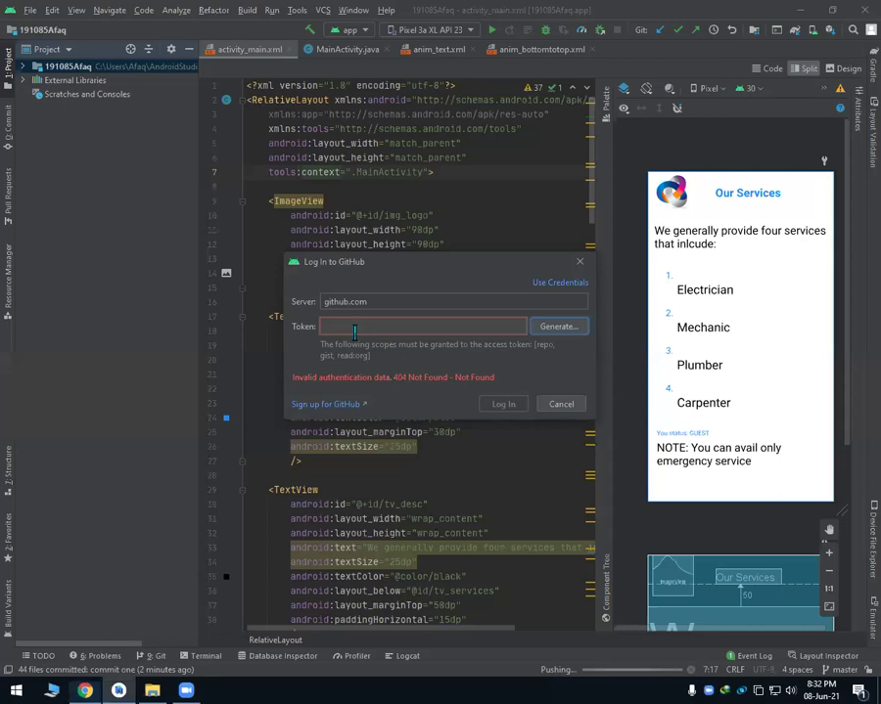
pyautogui.click(354, 333)
pyautogui.hotkey('ctrl', 'v')
pyautogui.click(501, 404)
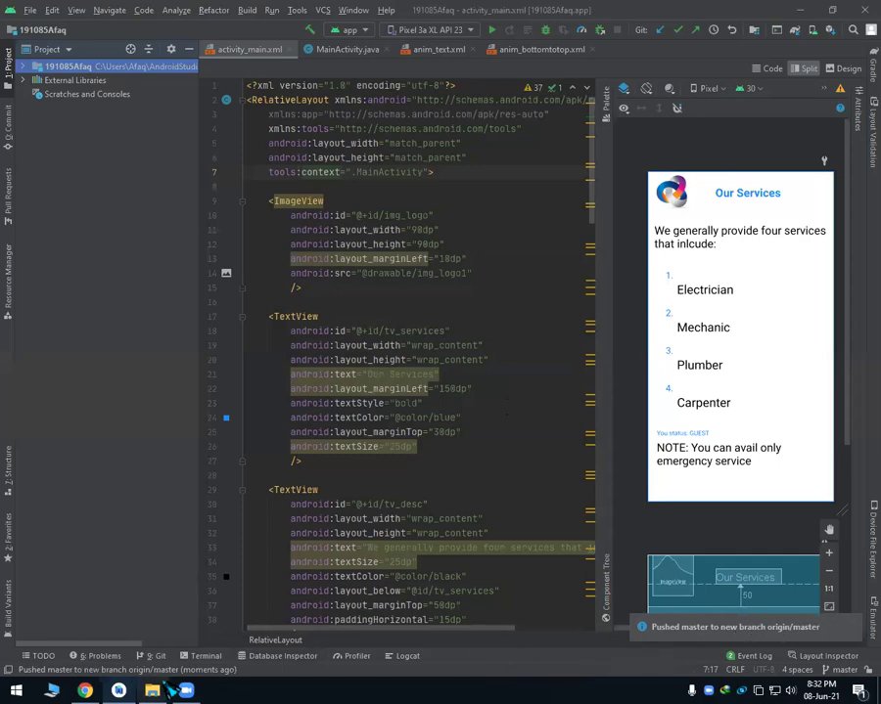
pyautogui.click(85, 690)
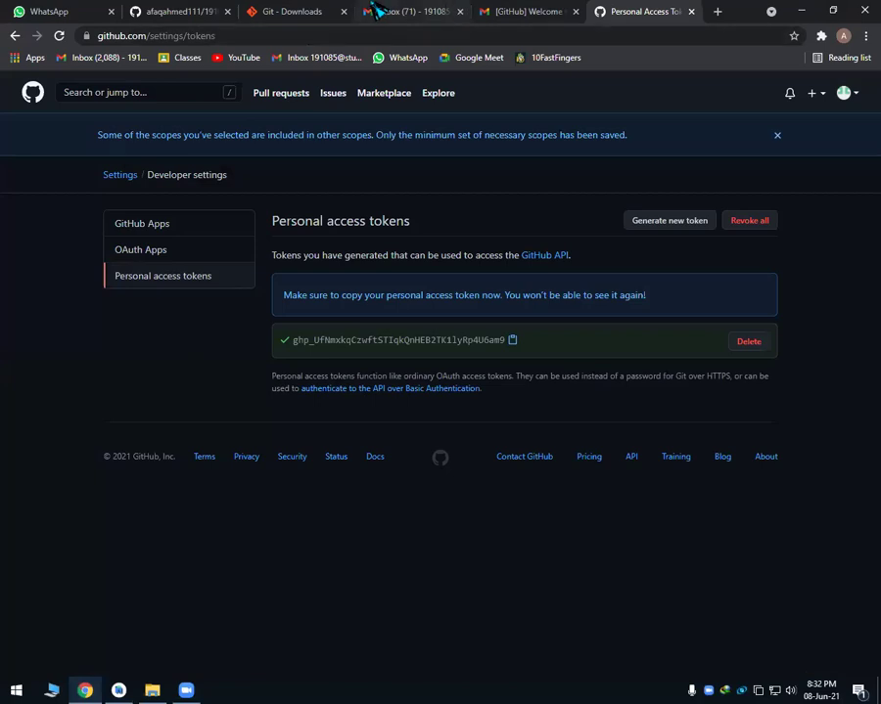
# Reload the GitHub repository page to confirm commit one's project files are on master.
pyautogui.click(165, 12)
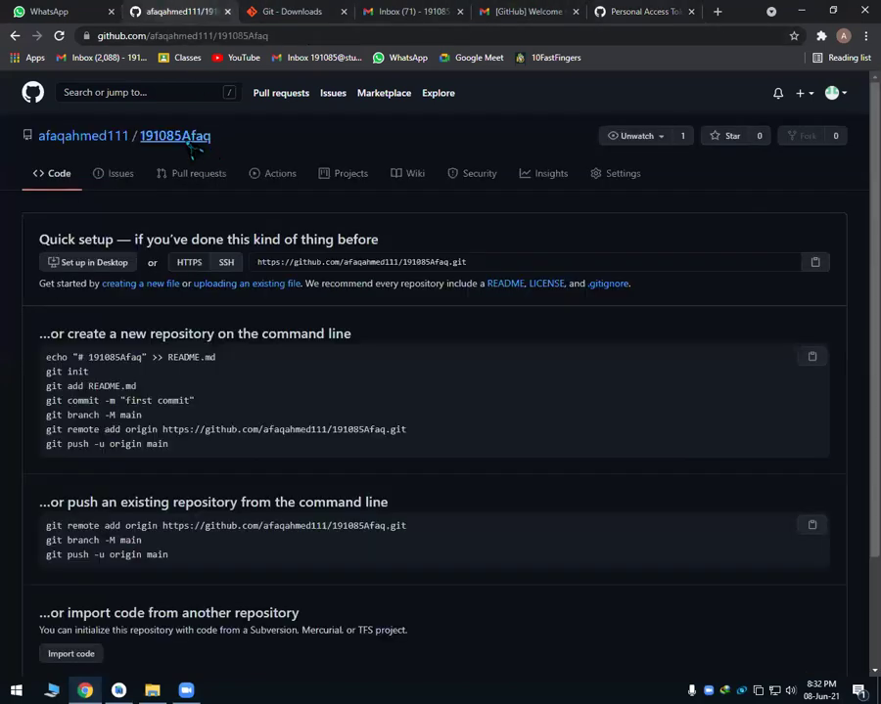
pyautogui.click(173, 143)
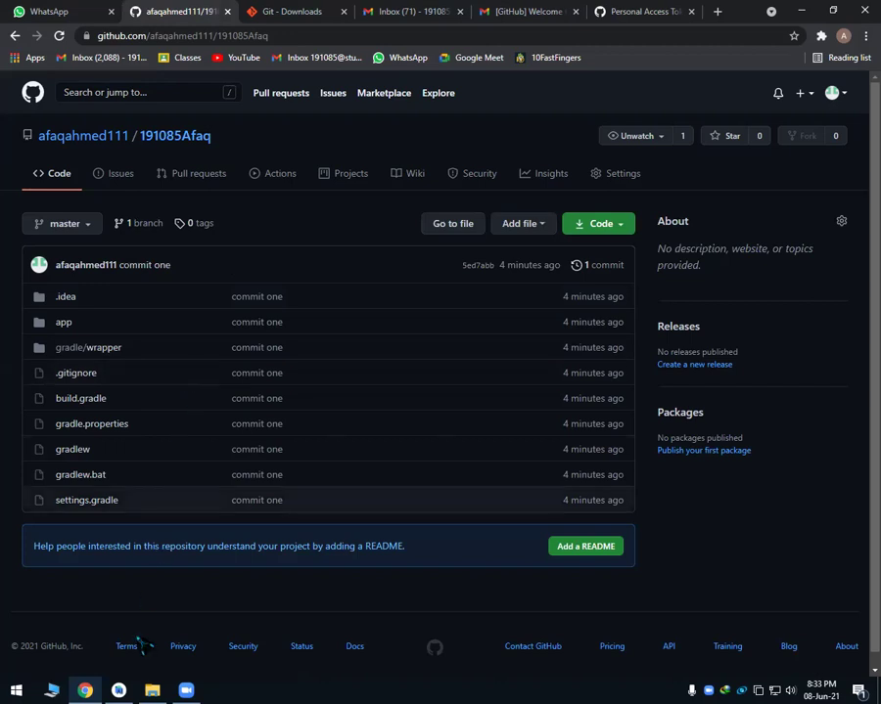
pyautogui.click(127, 690)
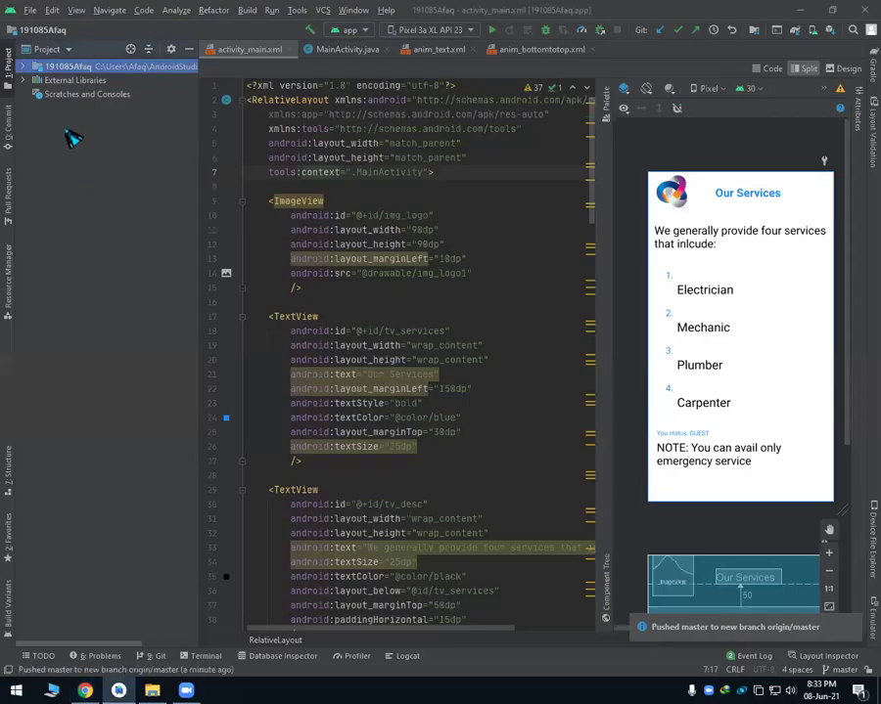
# Switch the Project panel to the Android view.
pyautogui.rightClick(64, 66)
pyautogui.moveTo(103, 74)
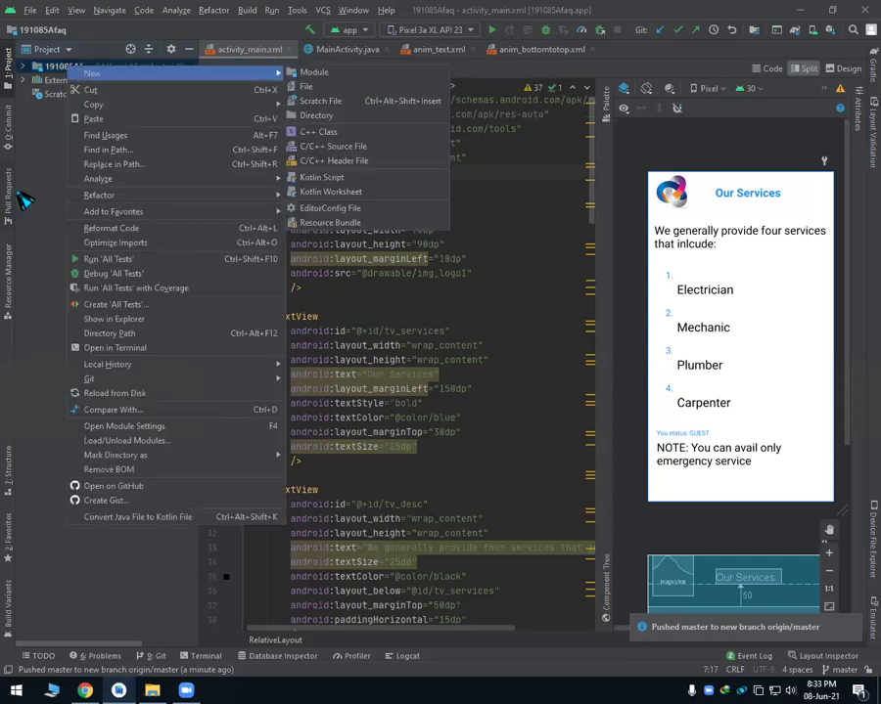
pyautogui.press('Escape')
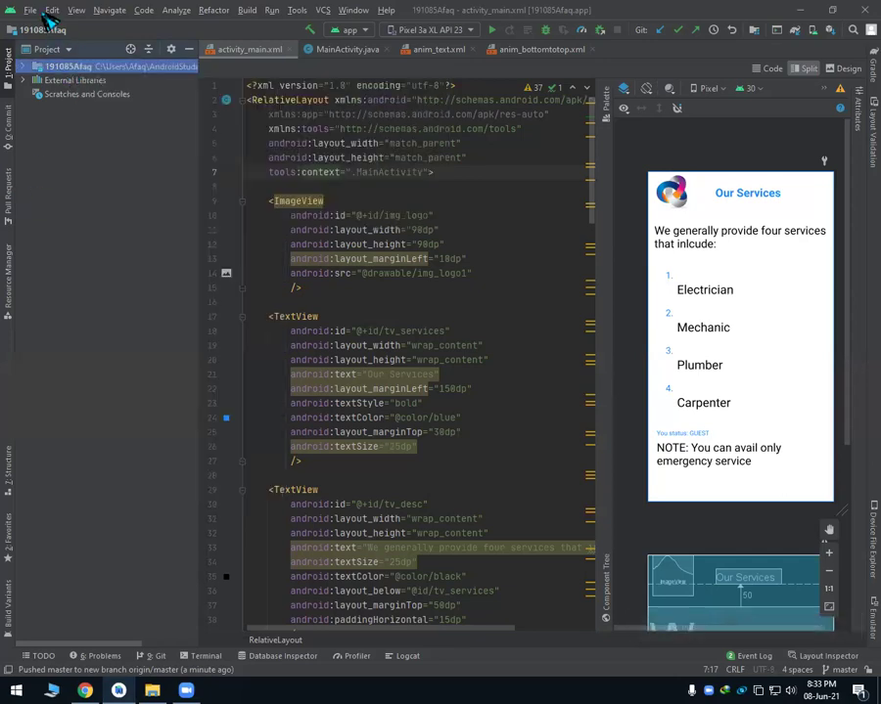
pyautogui.click(31, 10)
pyautogui.moveTo(47, 12)
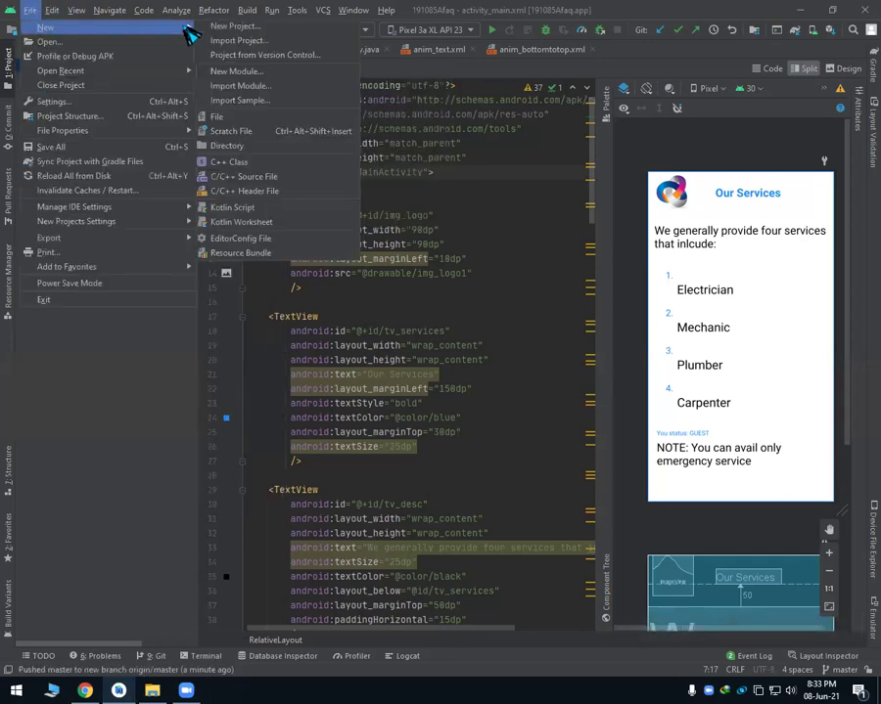
pyautogui.click(32, 12)
pyautogui.click(31, 12)
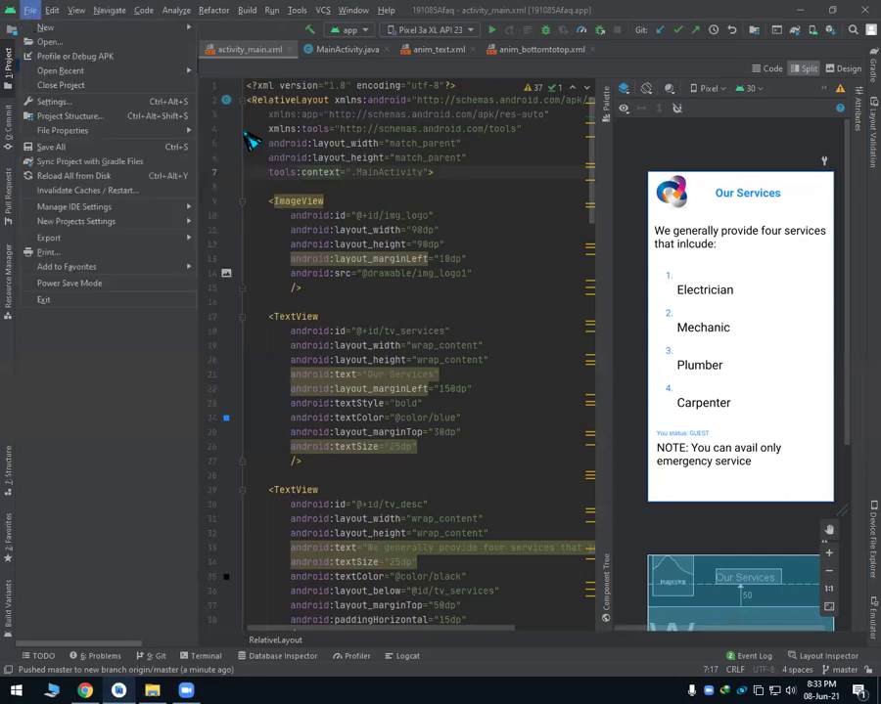
pyautogui.click(291, 143)
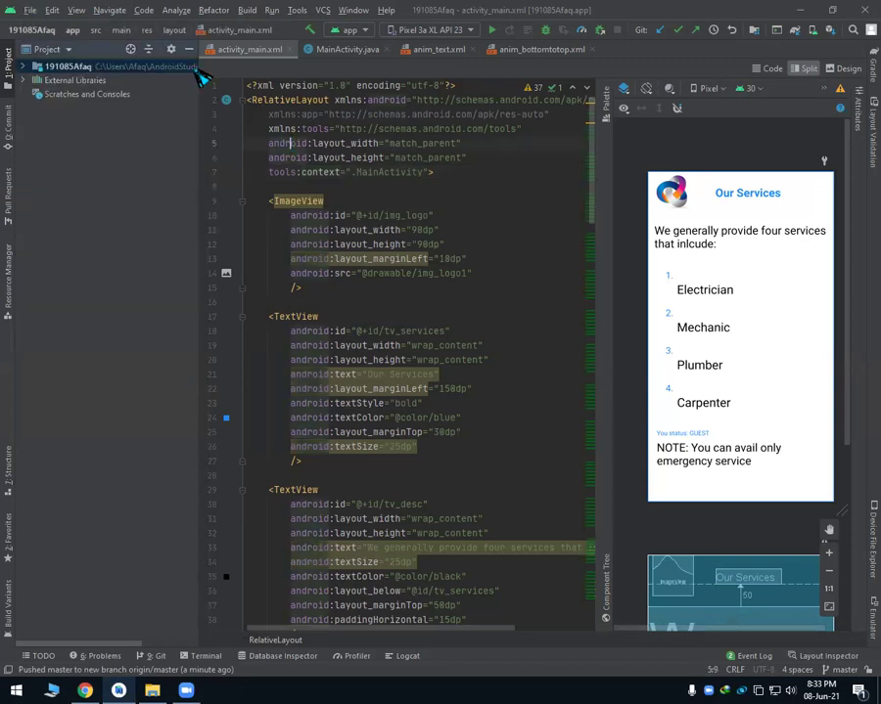
pyautogui.click(45, 51)
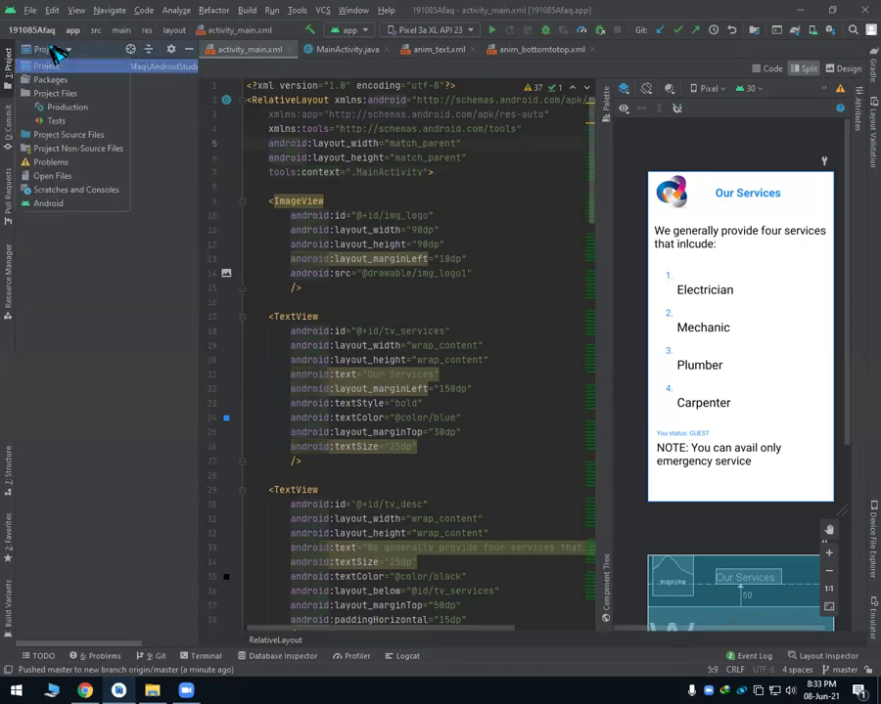
pyautogui.click(55, 202)
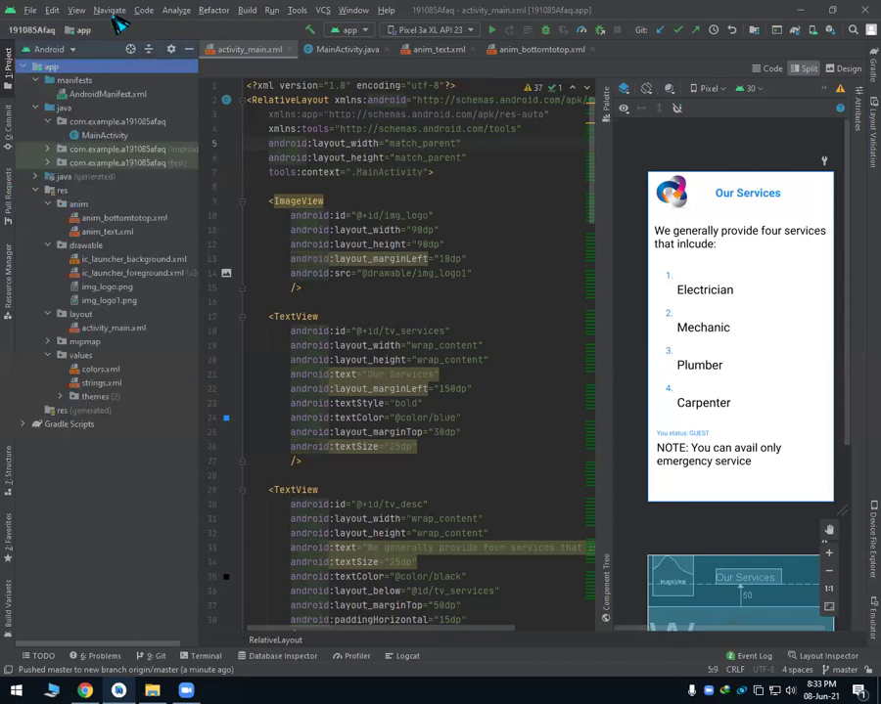
# Start a new Empty Activity in the app module.
pyautogui.rightClick(49, 69)
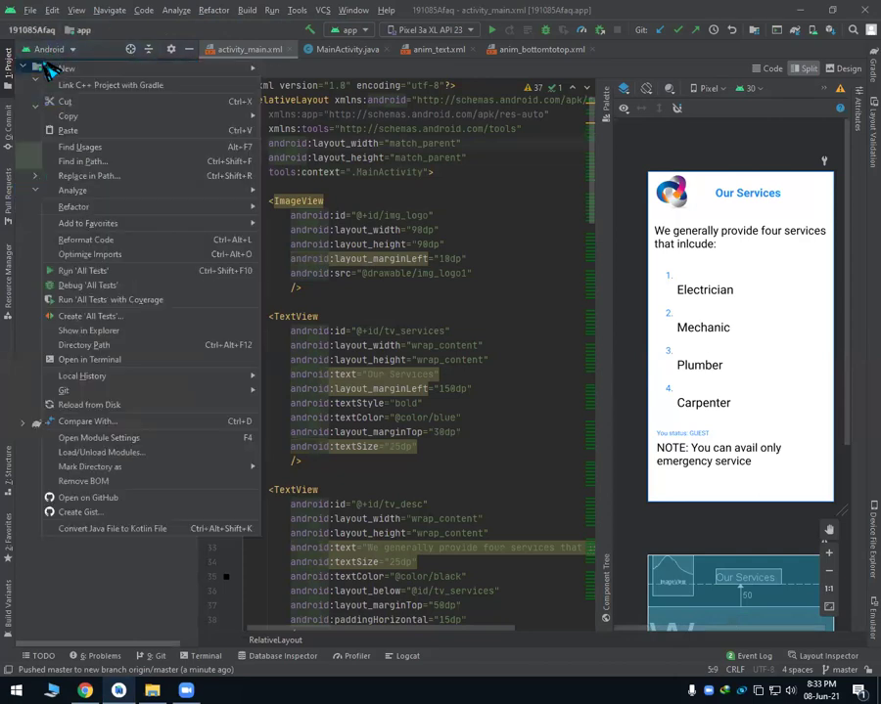
pyautogui.moveTo(62, 68)
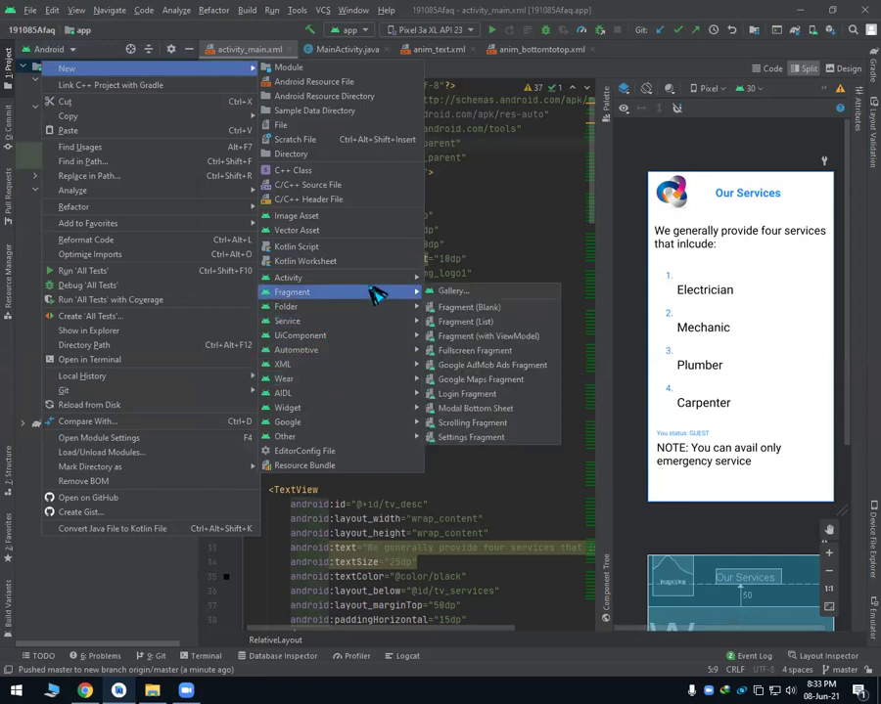
pyautogui.moveTo(372, 281)
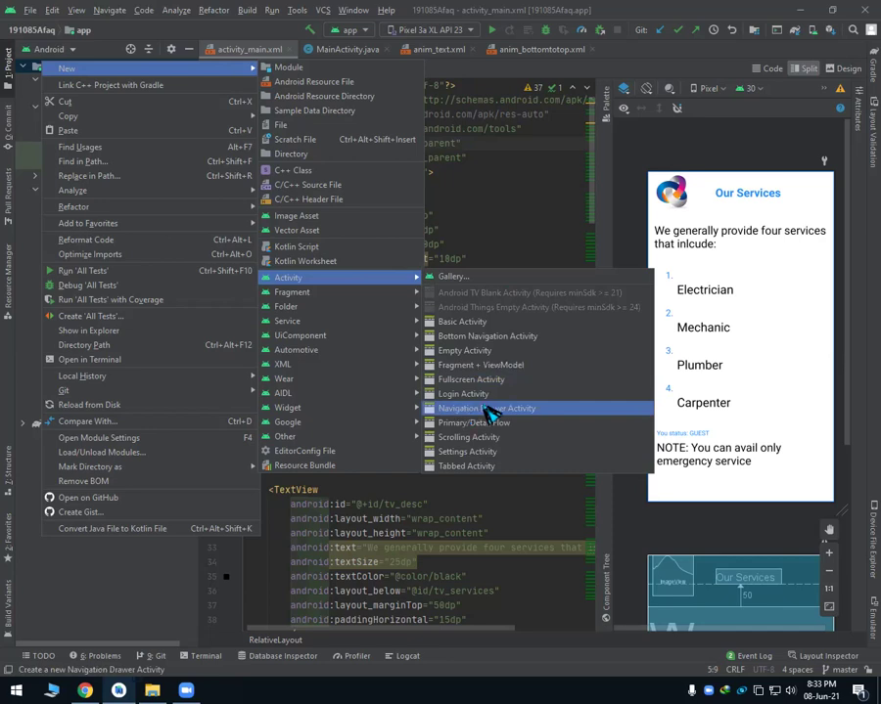
pyautogui.click(478, 350)
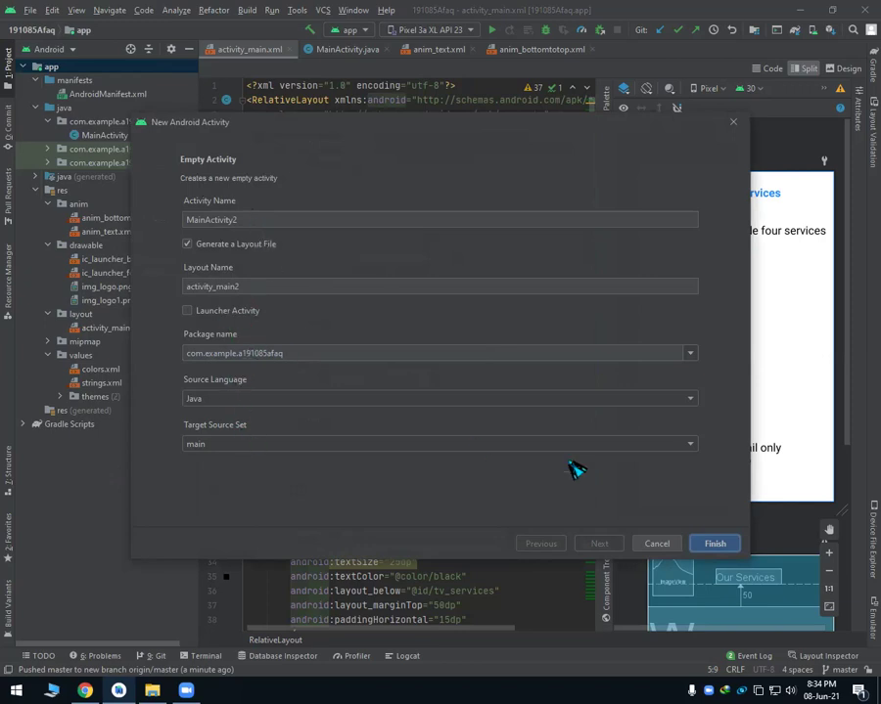
# Finish the wizard with the default MainActivity2 and activity_main2 layout in Java.
pyautogui.click(727, 547)
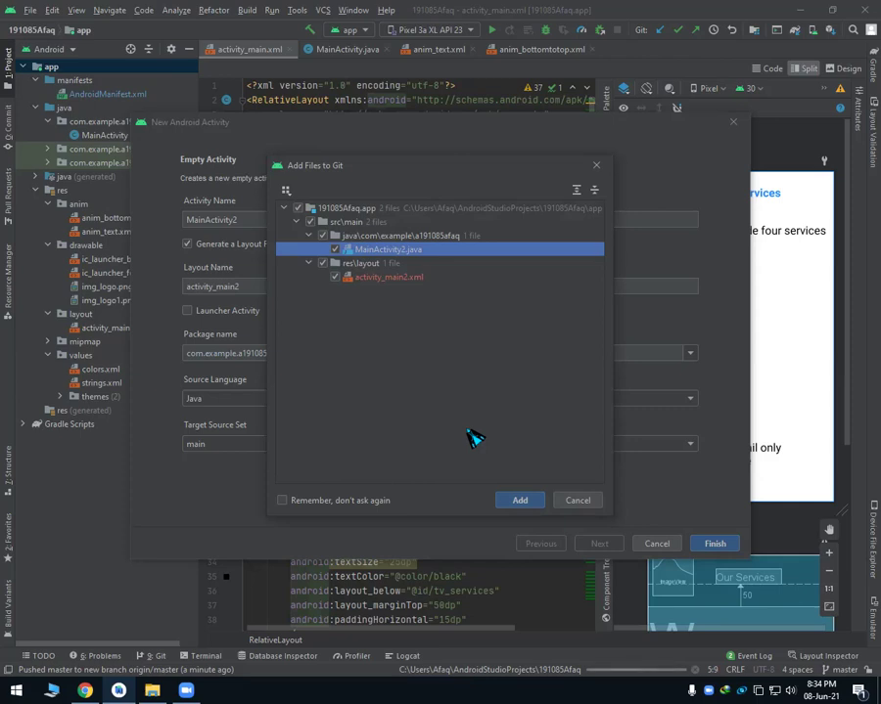
# Add MainActivity2.java and activity_main2.xml to Git.
pyautogui.click(515, 502)
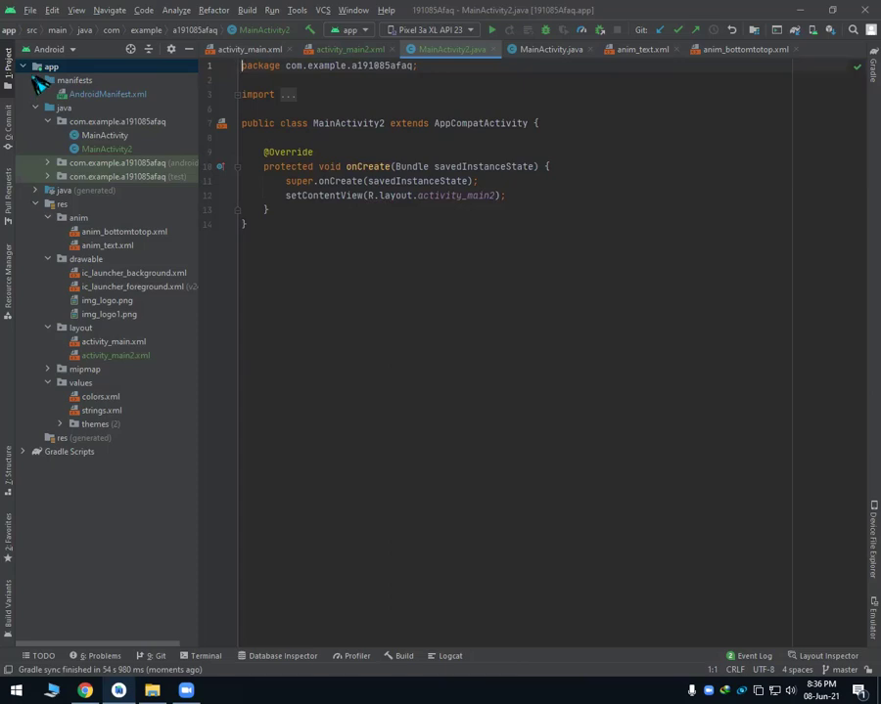
# Switch the Project panel back to the Project view.
pyautogui.click(23, 65)
pyautogui.click(45, 49)
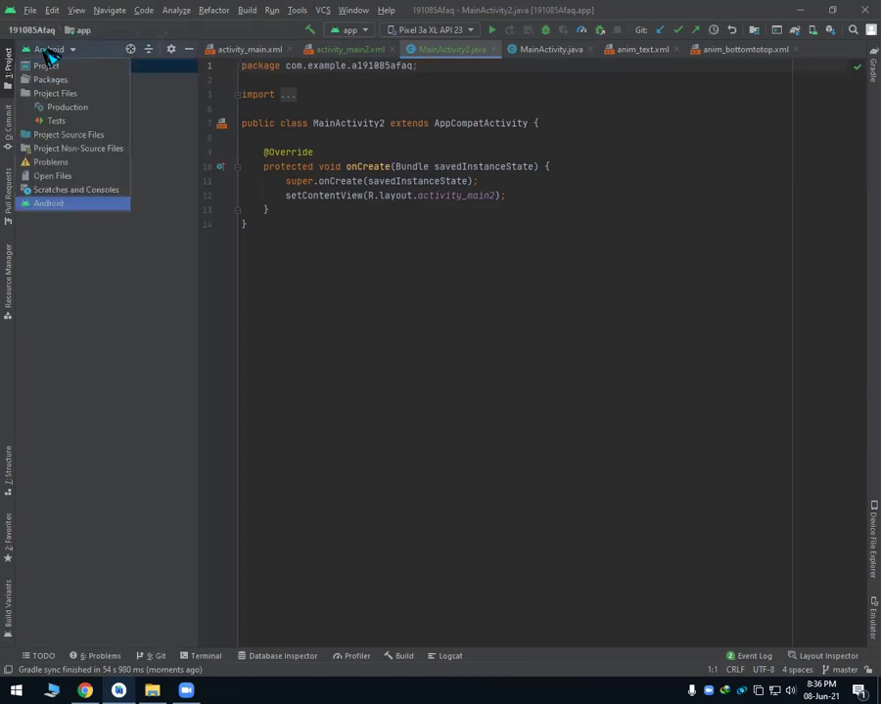
pyautogui.click(45, 66)
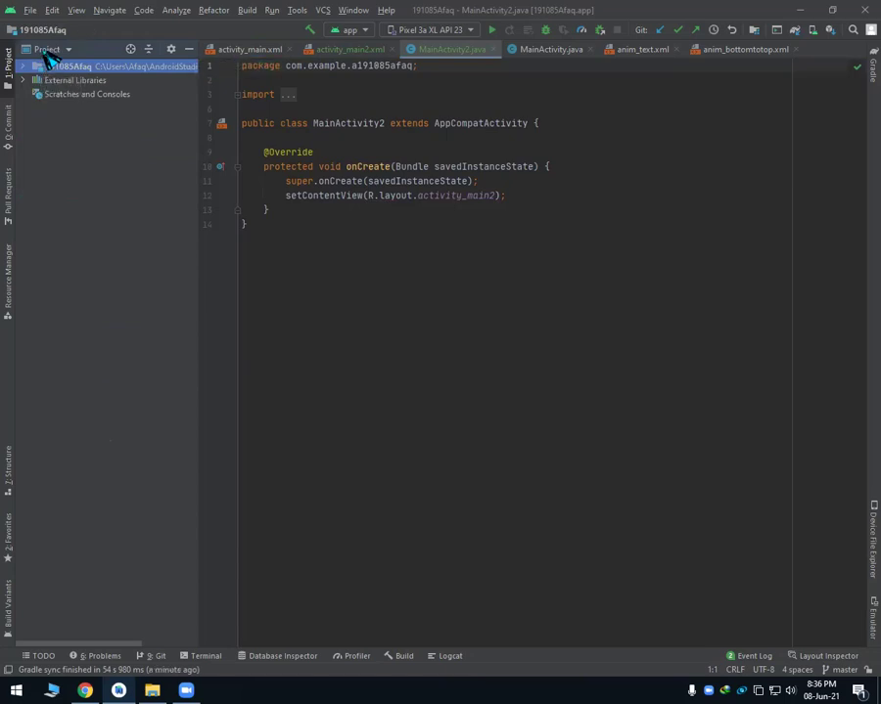
pyautogui.click(47, 49)
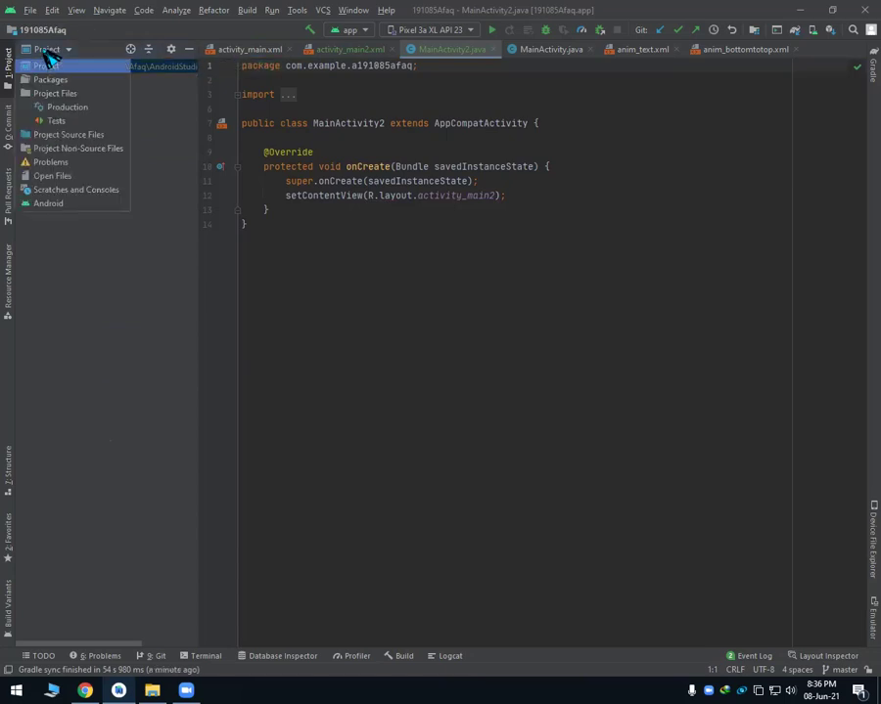
pyautogui.click(197, 157)
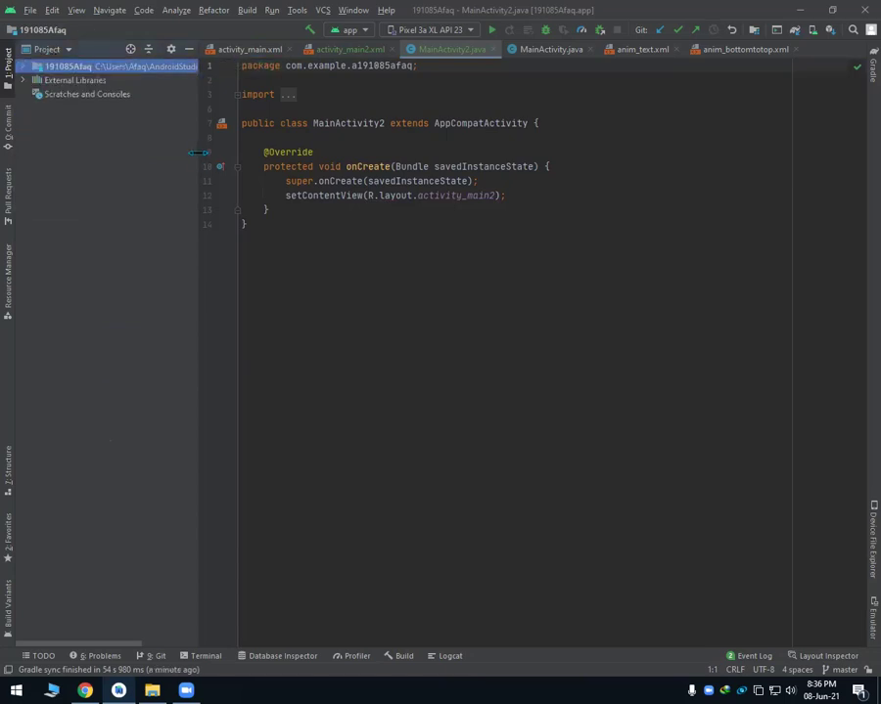
# Commit the whole project directory through Git > Commit Directory.
pyautogui.rightClick(59, 68)
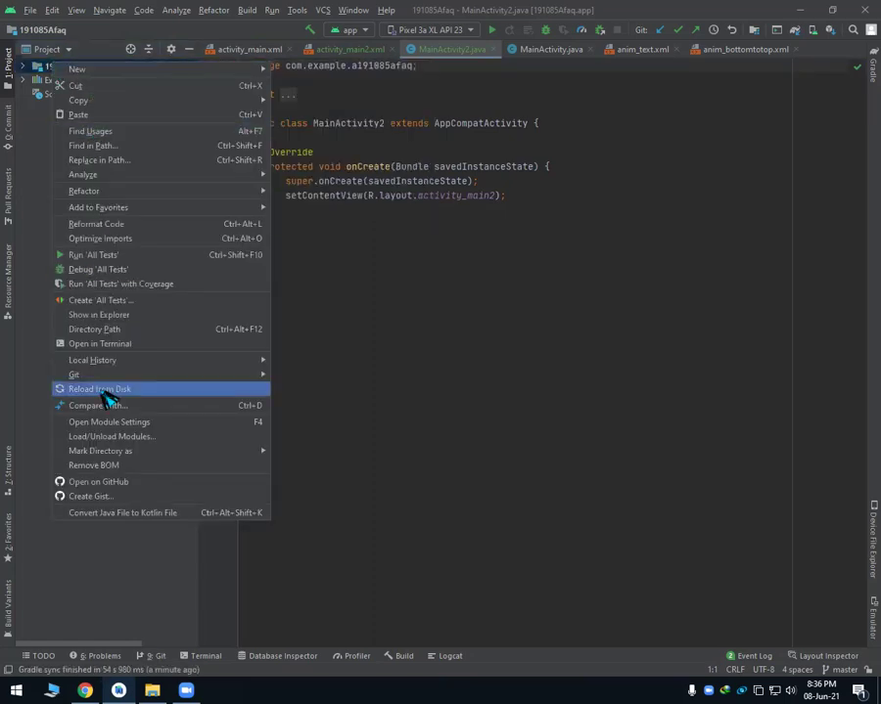
pyautogui.moveTo(133, 378)
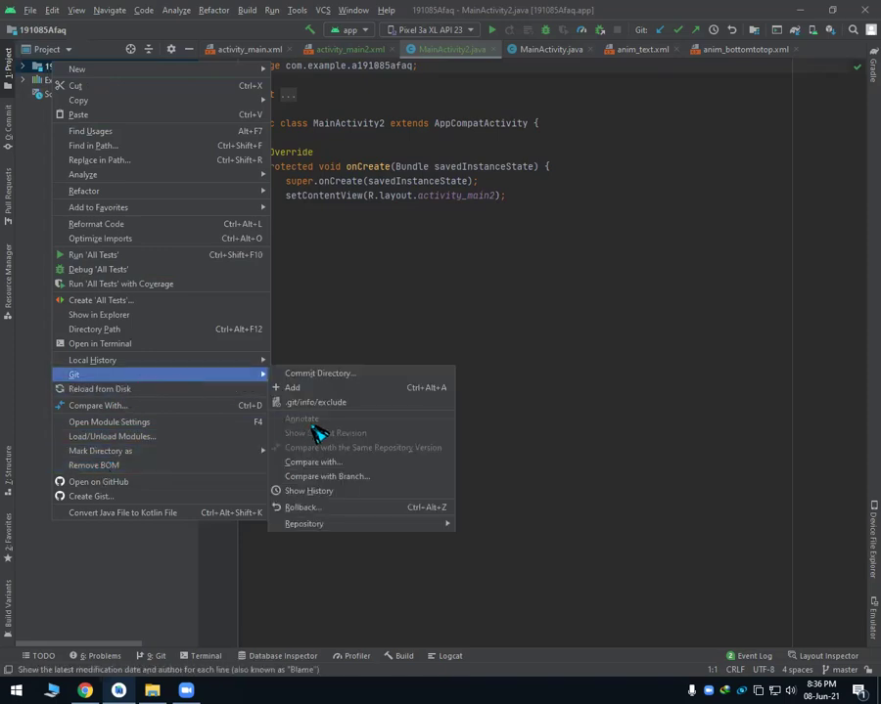
pyautogui.click(369, 378)
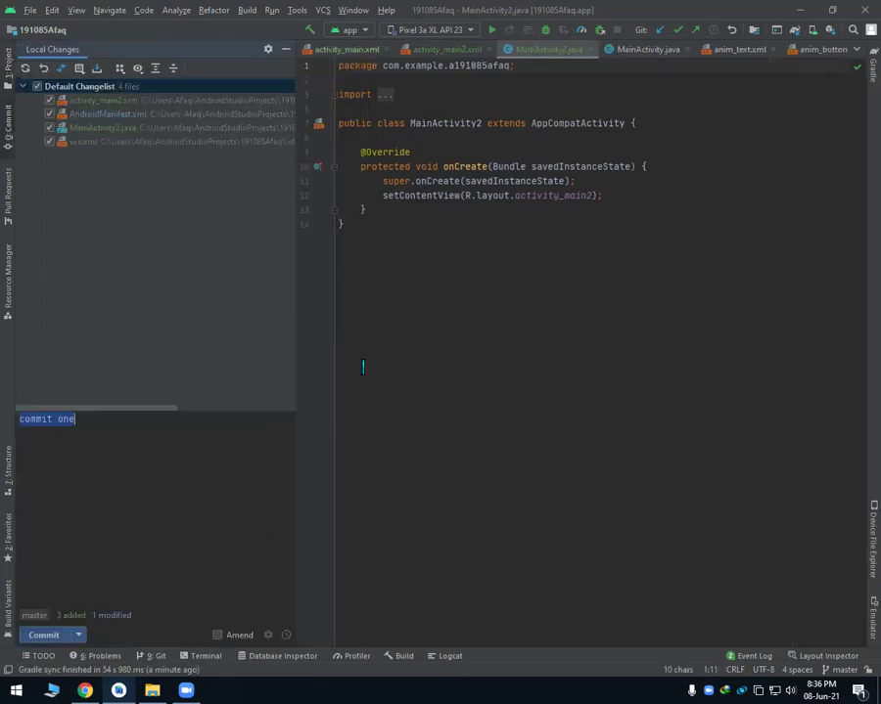
# Commit the four changed files as 'commit two', ignoring the code analysis warnings.
pyautogui.click(94, 422)
pyautogui.press('BackSpace')
pyautogui.press('BackSpace')
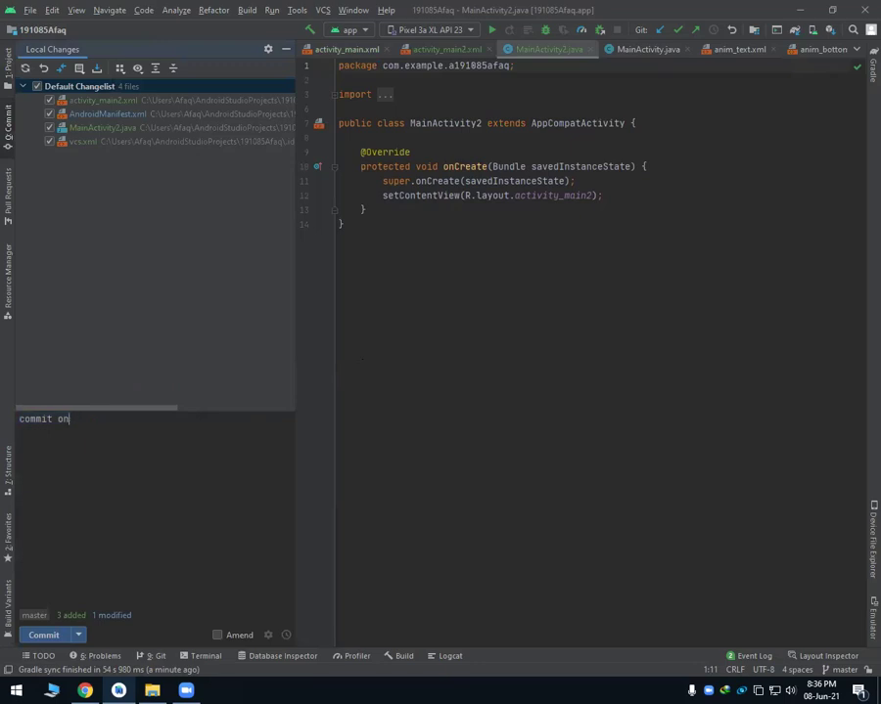
pyautogui.press('BackSpace')
pyautogui.write('two')
pyautogui.click(40, 635)
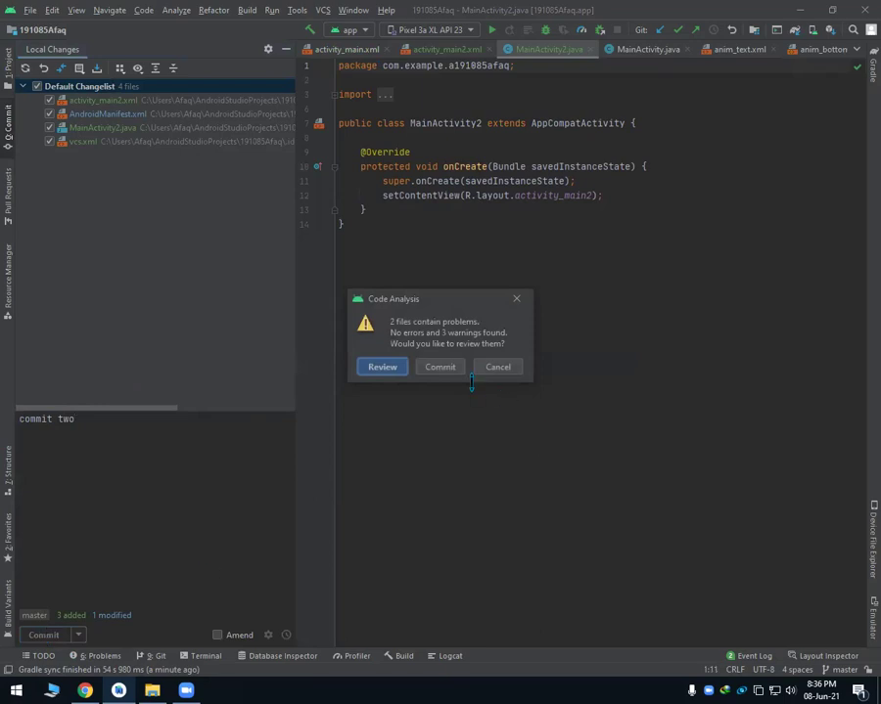
pyautogui.click(439, 366)
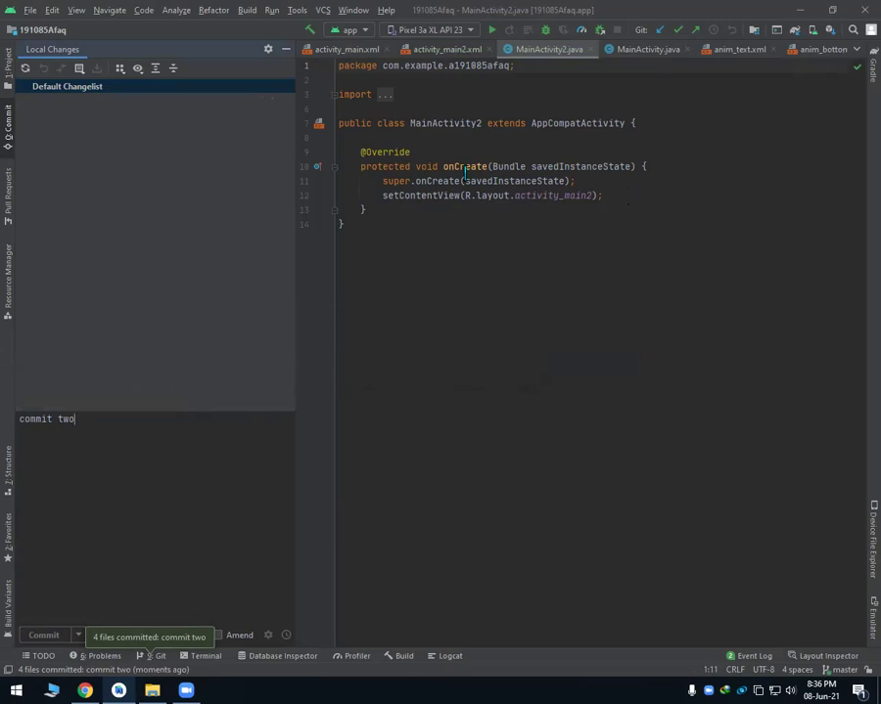
pyautogui.click(8, 56)
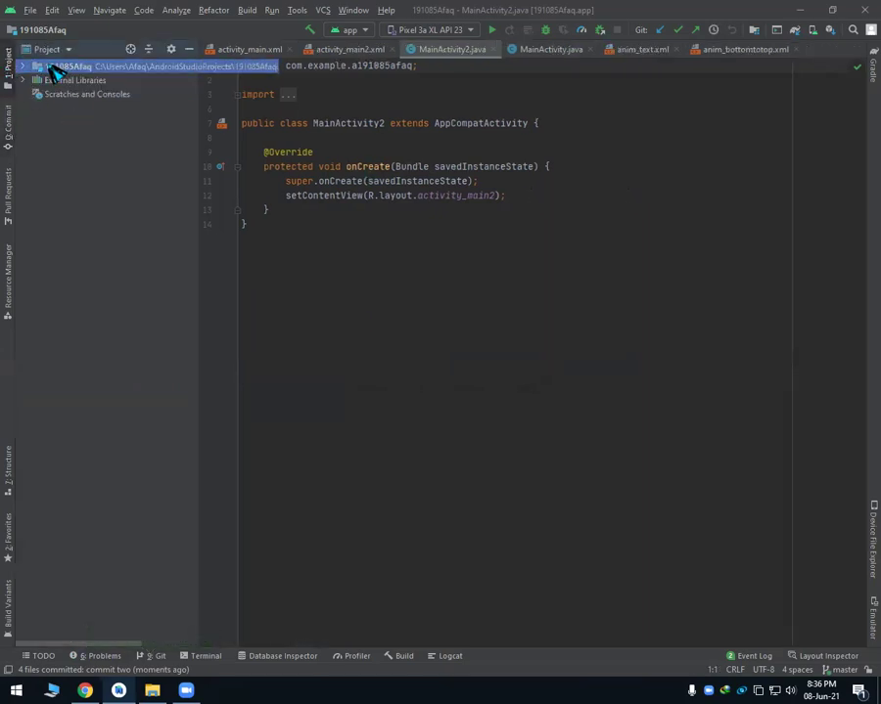
# Push commit two from the project root to origin/master on GitHub.
pyautogui.rightClick(53, 68)
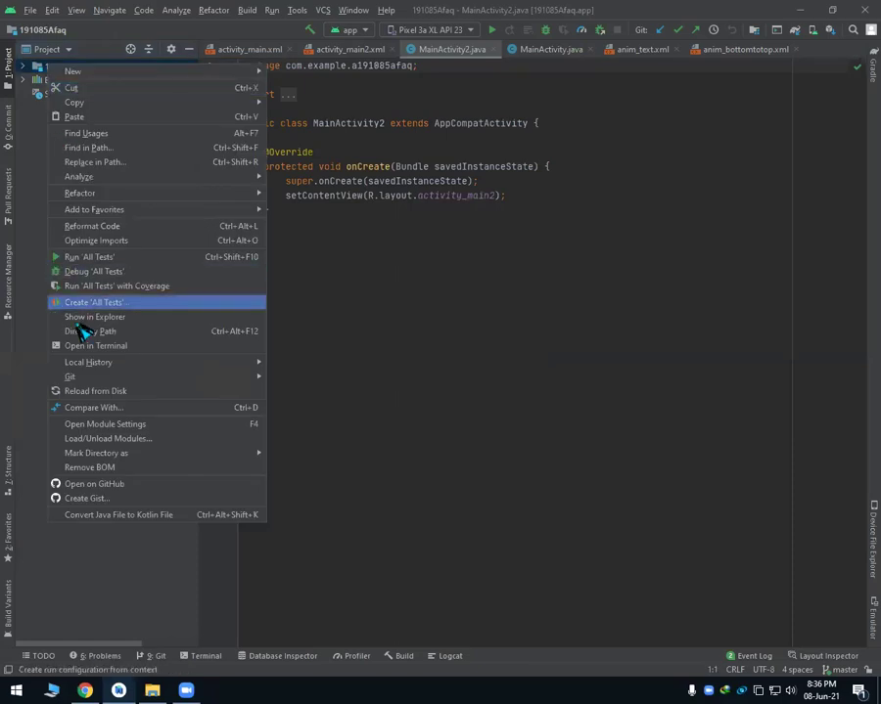
pyautogui.moveTo(58, 377)
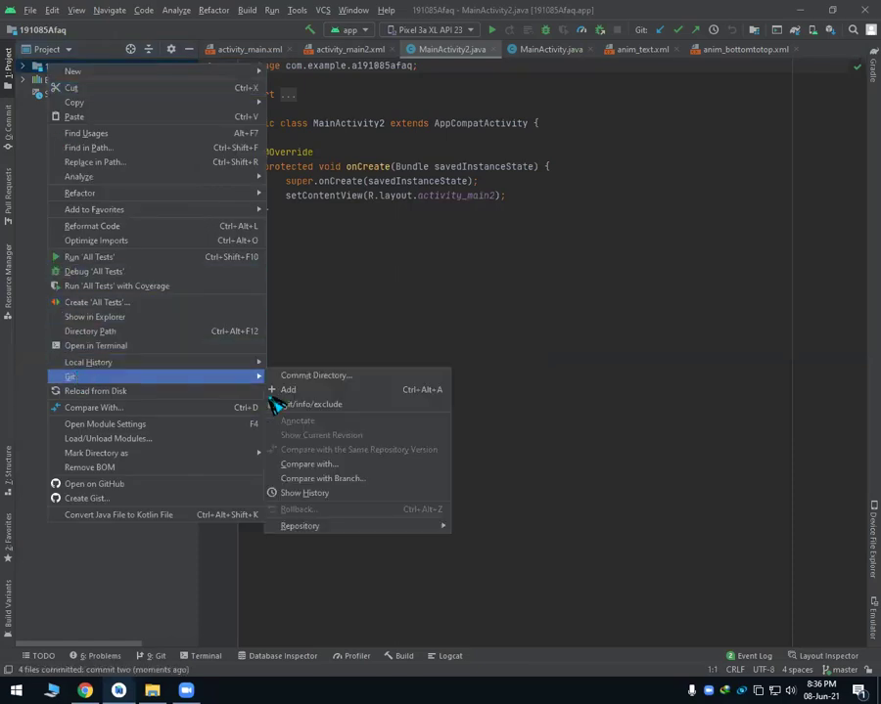
pyautogui.moveTo(421, 526)
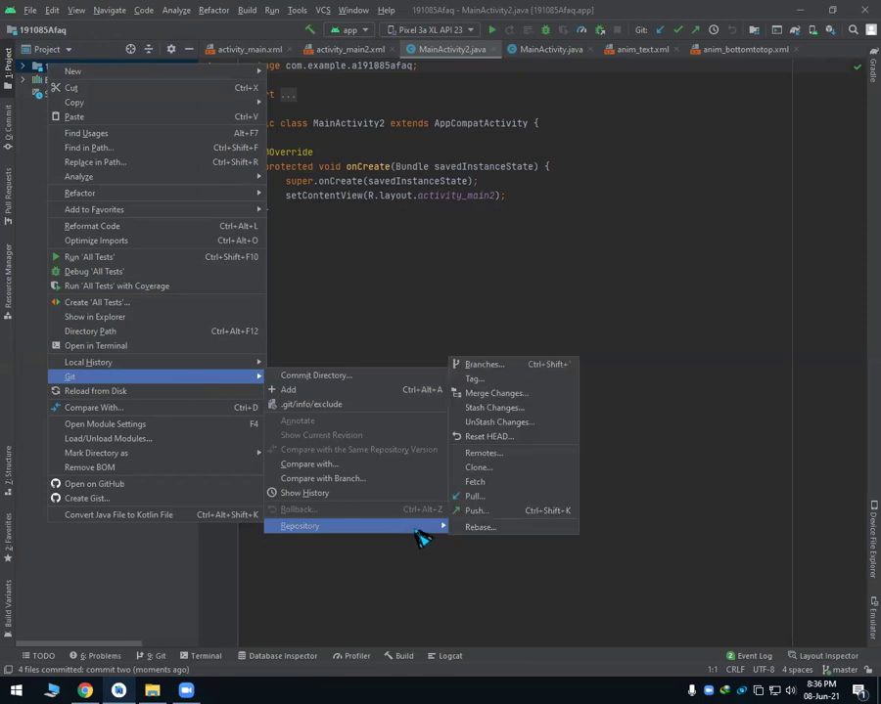
pyautogui.click(474, 517)
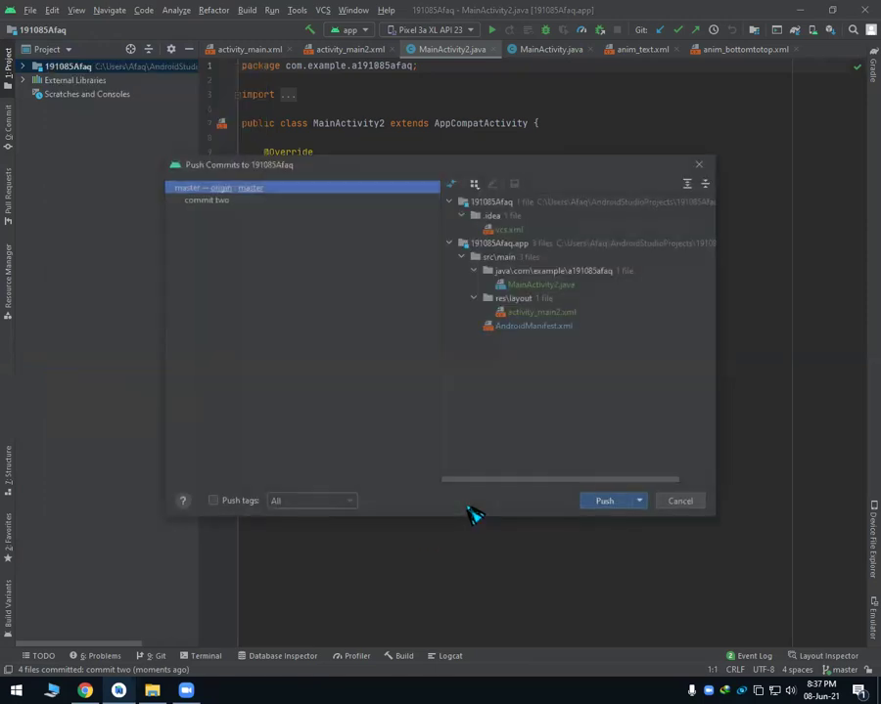
pyautogui.click(602, 501)
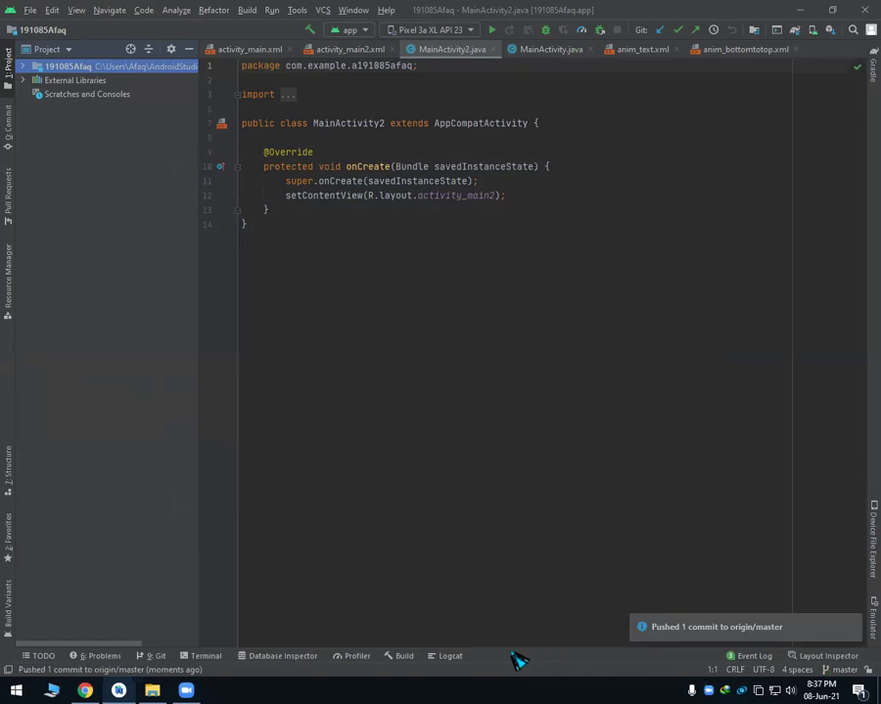
pyautogui.click(84, 691)
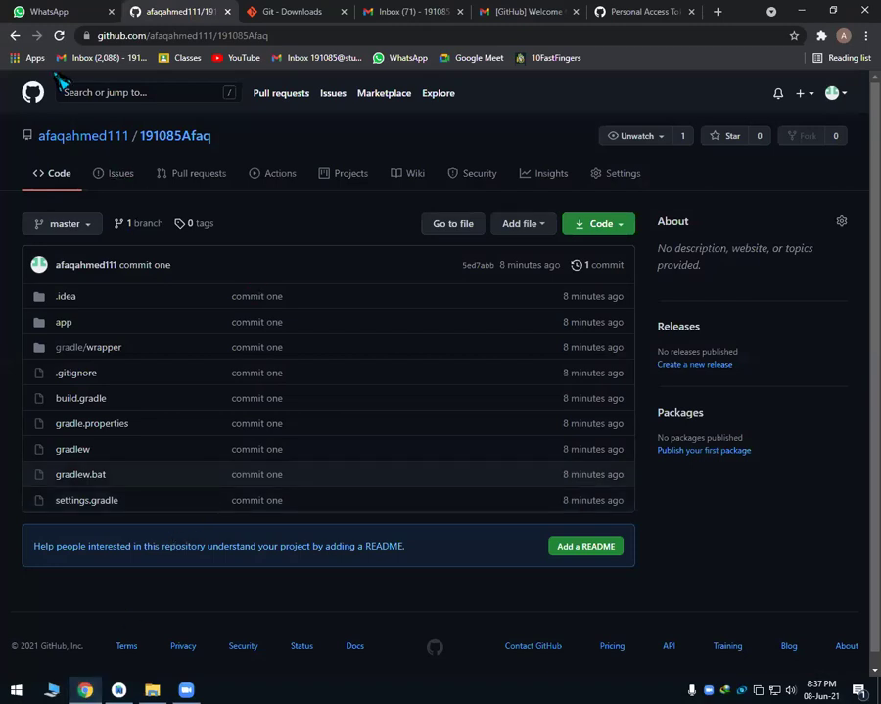
pyautogui.click(59, 35)
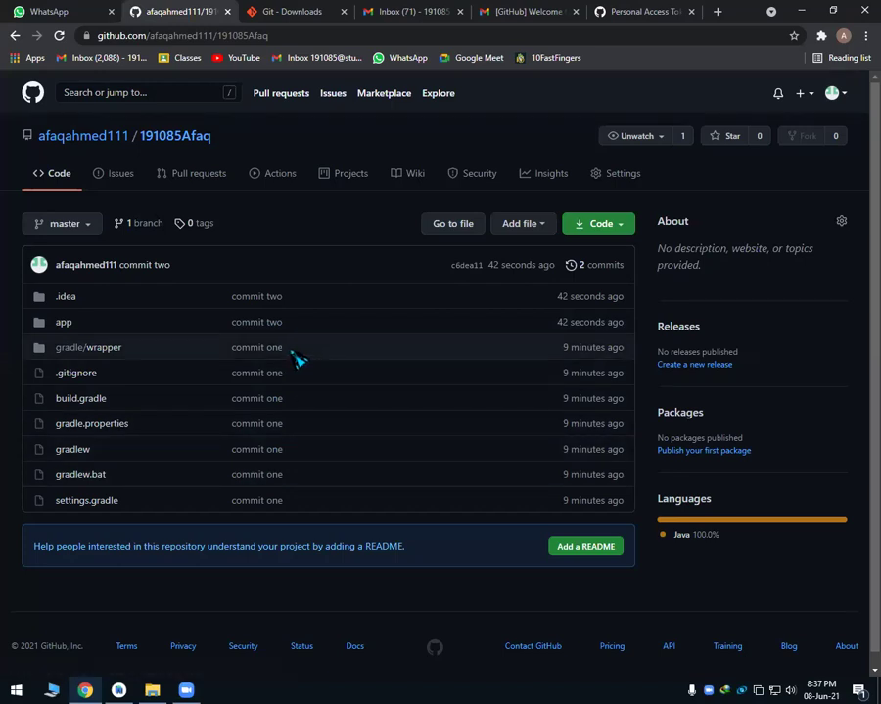
pyautogui.click(71, 324)
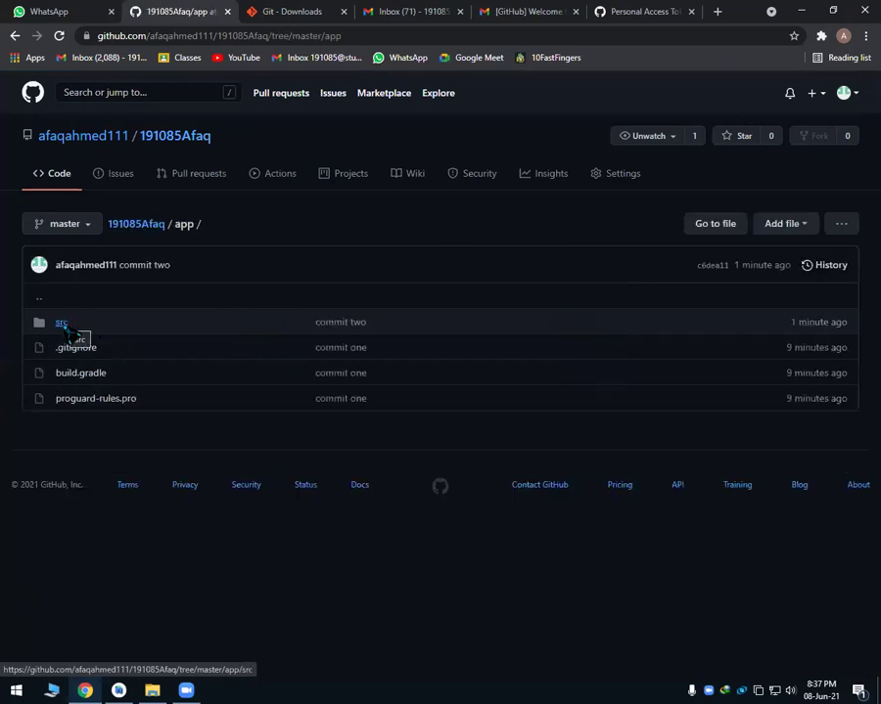
# Browse to app/src/main/res/layout and confirm activity_main2.xml sits beside activity_main.xml.
pyautogui.click(65, 324)
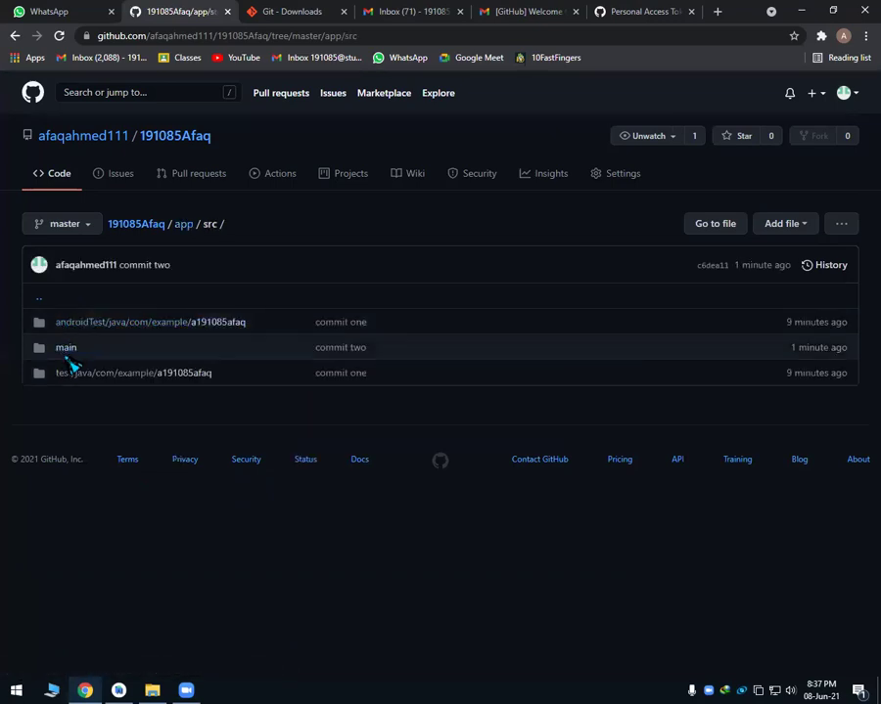
pyautogui.click(66, 350)
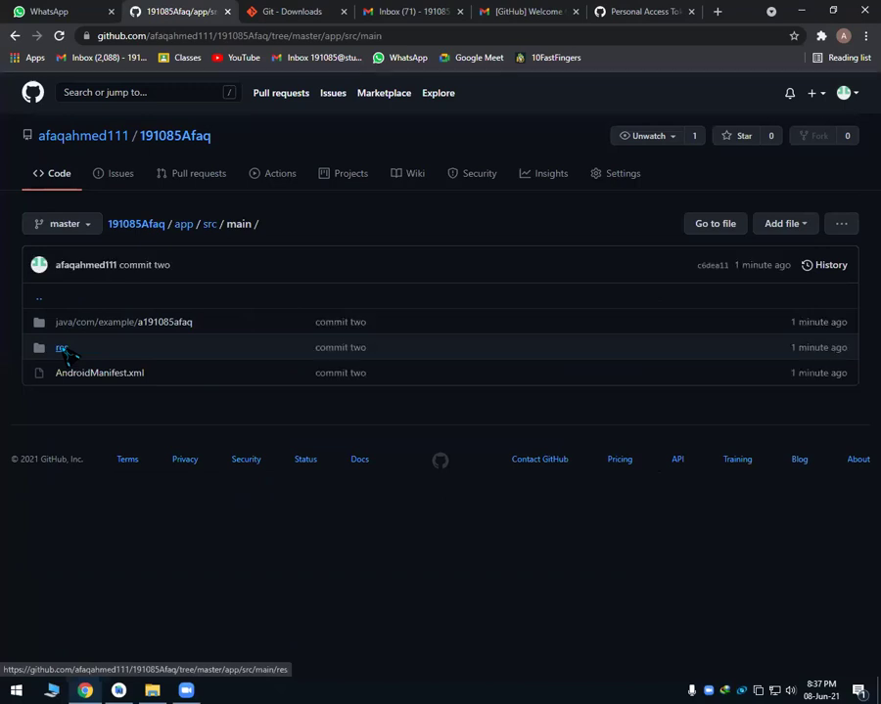
pyautogui.click(65, 350)
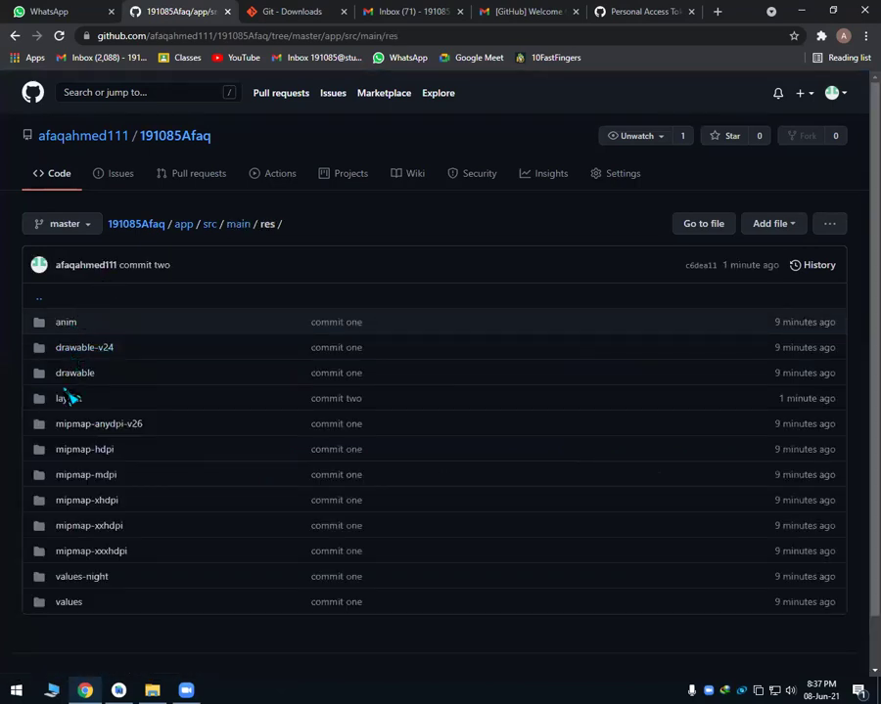
pyautogui.click(70, 405)
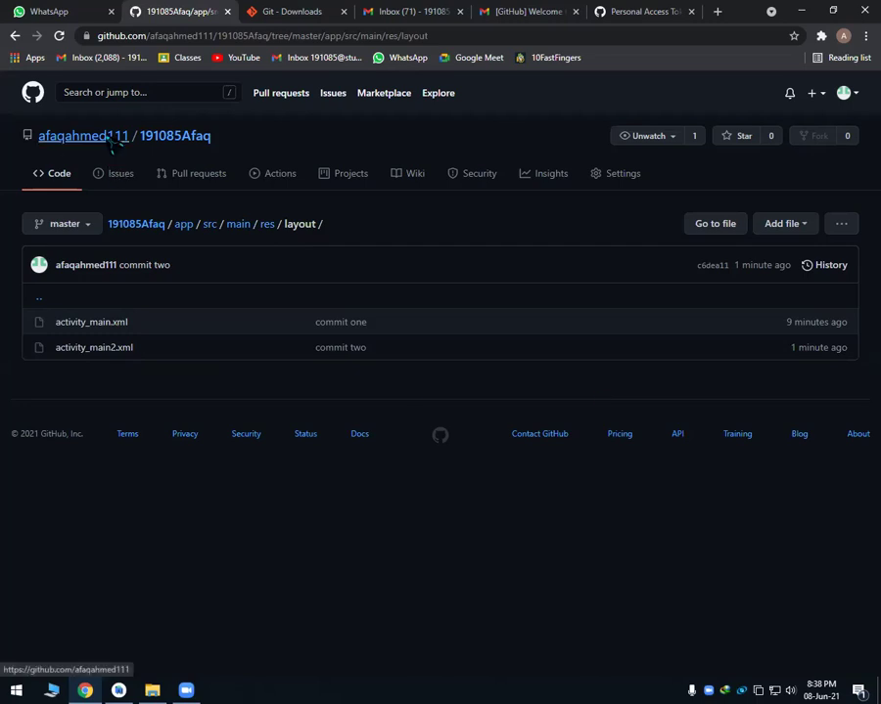
pyautogui.moveTo(112, 144)
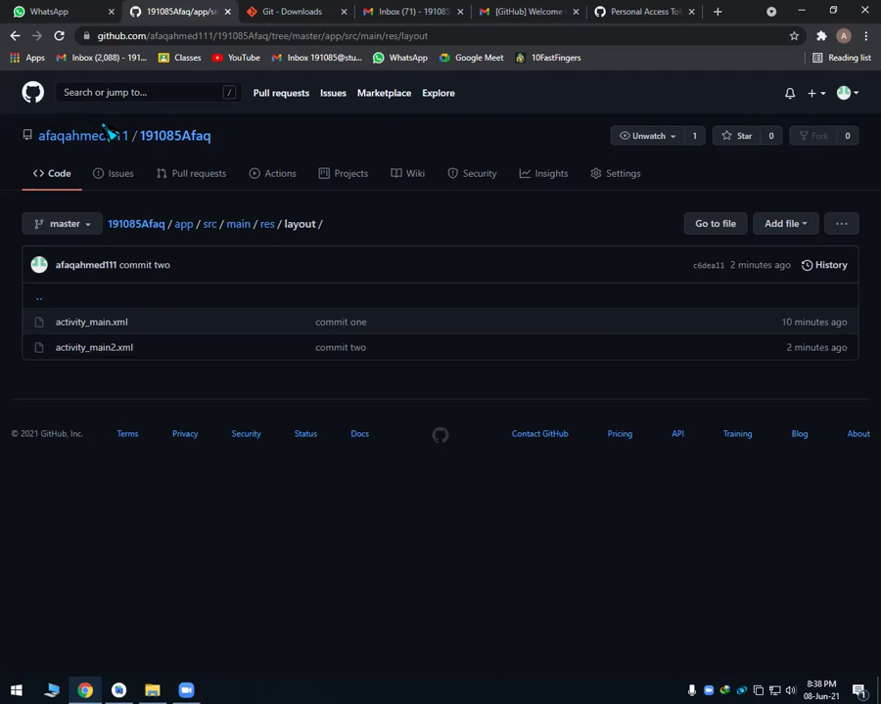
pyautogui.moveTo(150, 156); pyautogui.dragTo(783, 9)
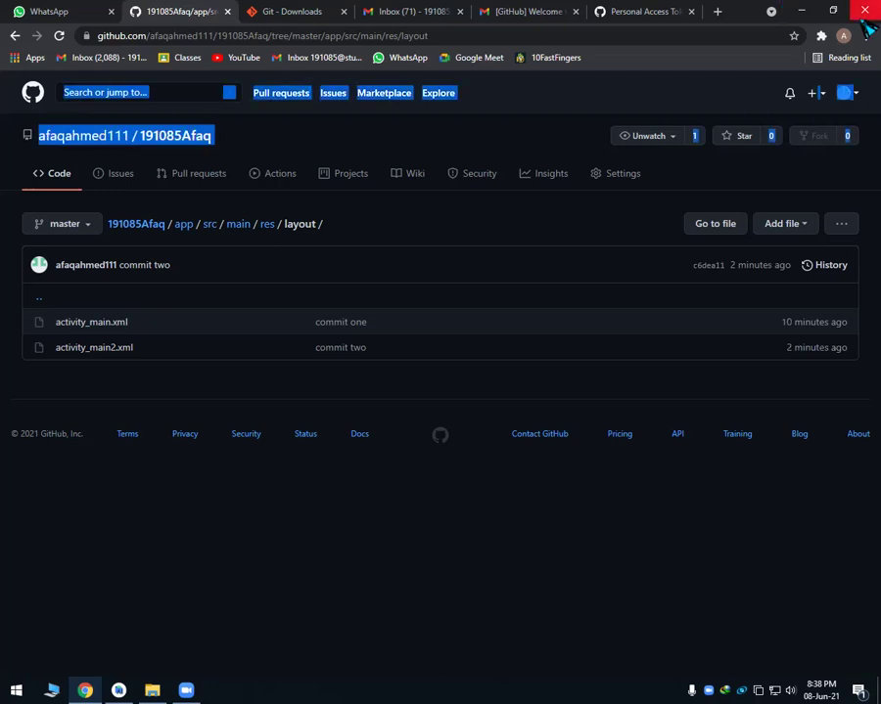